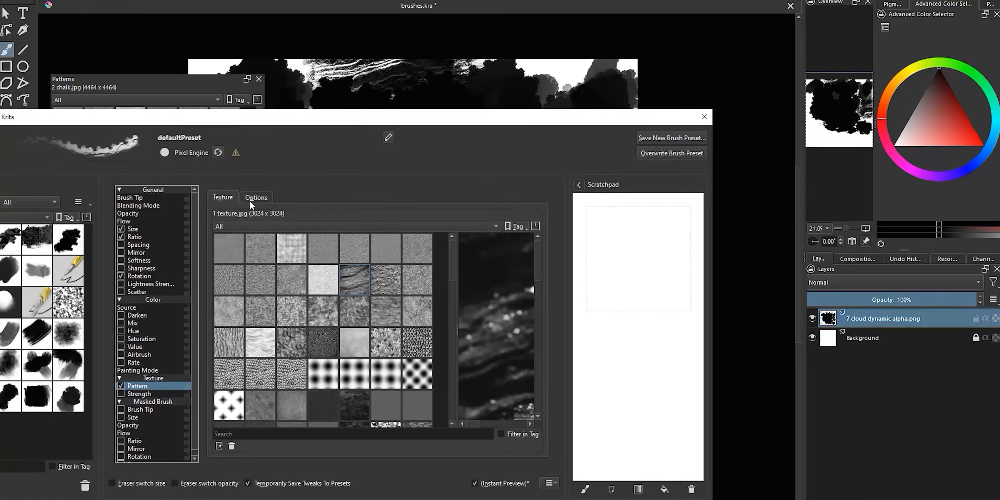
In the brush's texture options, set the pattern scale to 1.07 and paint textured test strokes over the canvas
left_click(249, 201)
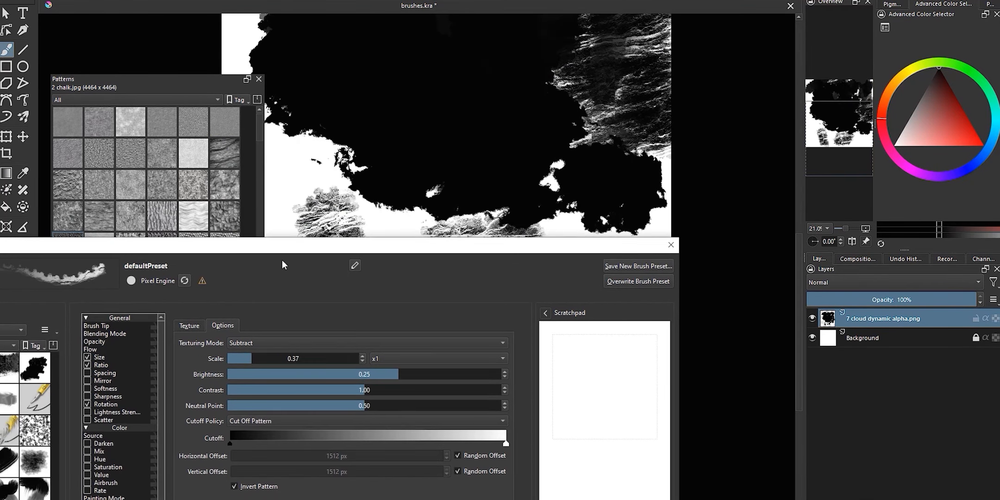
left_click(260, 343)
left_click(260, 343)
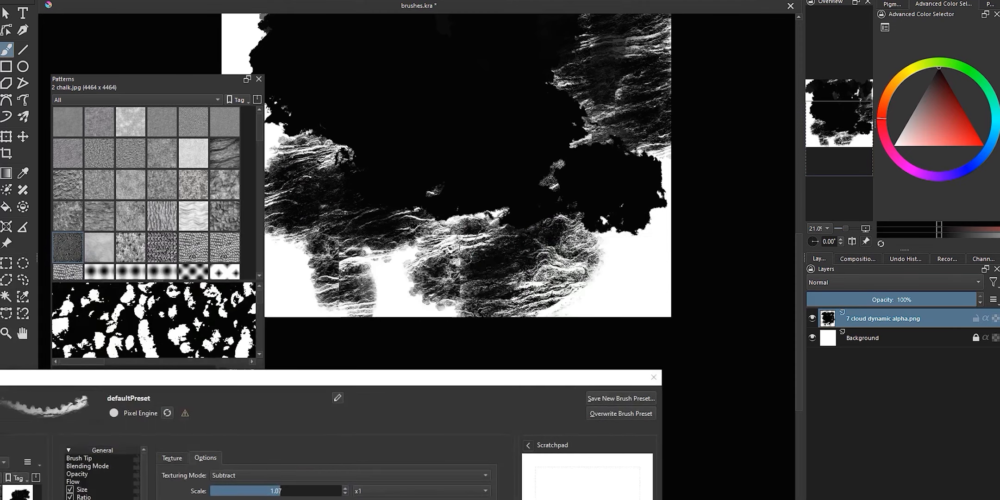
mouse_move(324, 185)
left_mouse_down()
mouse_move(297, 222)
mouse_move(232, 260)
mouse_move(287, 241)
left_mouse_up()
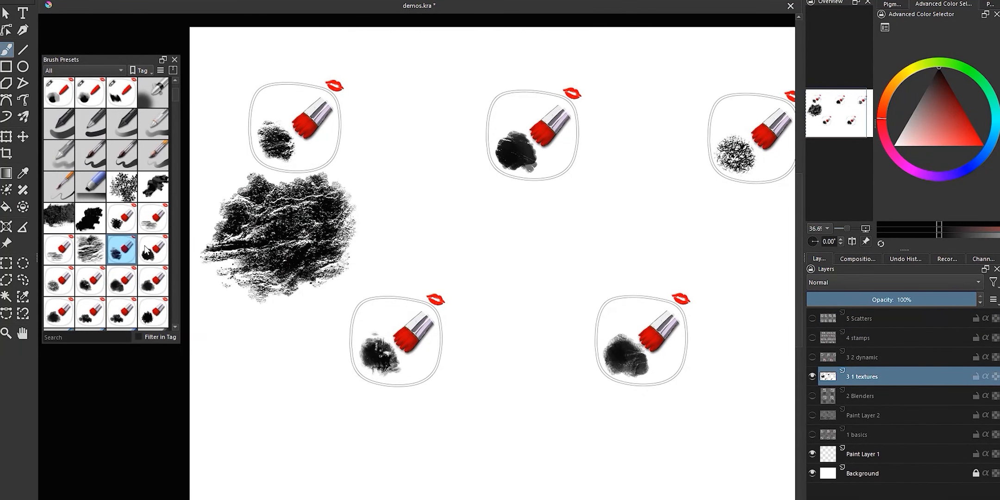
In demos.kra, paint sample patches with the second and third texture brush presets beneath their matching upper-row icons
left_click(147, 250)
scroll(620, 233, "up", 2)
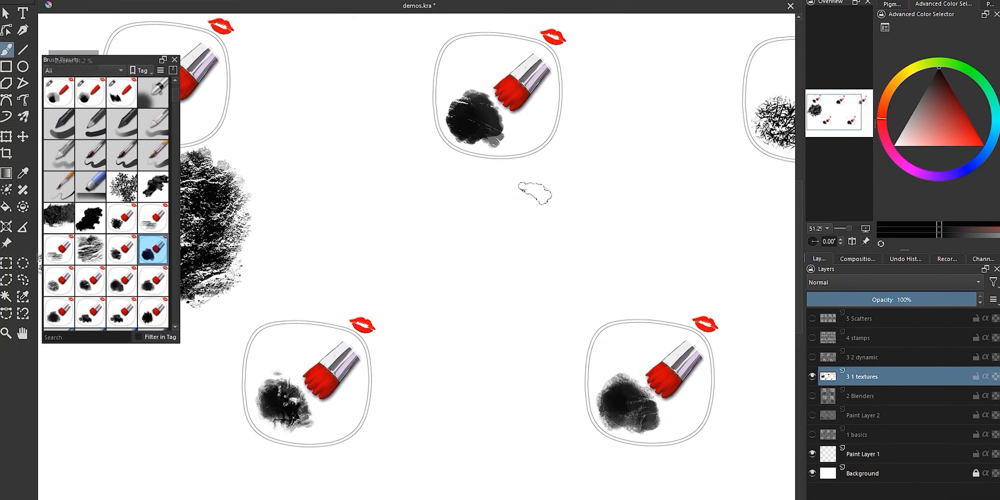
mouse_move(535, 192)
left_mouse_down()
mouse_move(510, 265)
mouse_move(485, 195)
mouse_move(529, 188)
mouse_move(489, 275)
mouse_move(514, 259)
left_mouse_up()
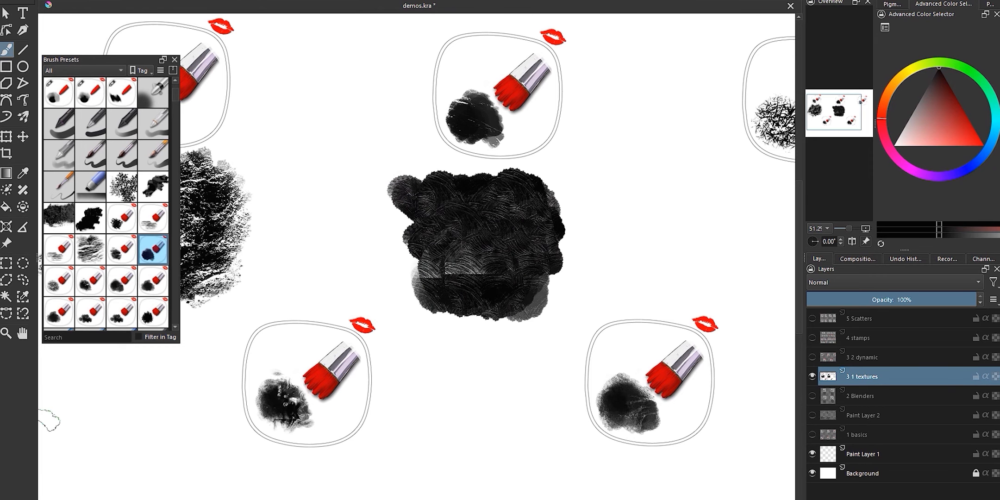
left_click_drag(549, 229, 308, 308)
left_click(50, 281)
mouse_move(592, 259)
left_mouse_down()
mouse_move(578, 320)
mouse_move(486, 301)
mouse_move(601, 278)
mouse_move(445, 324)
left_mouse_up()
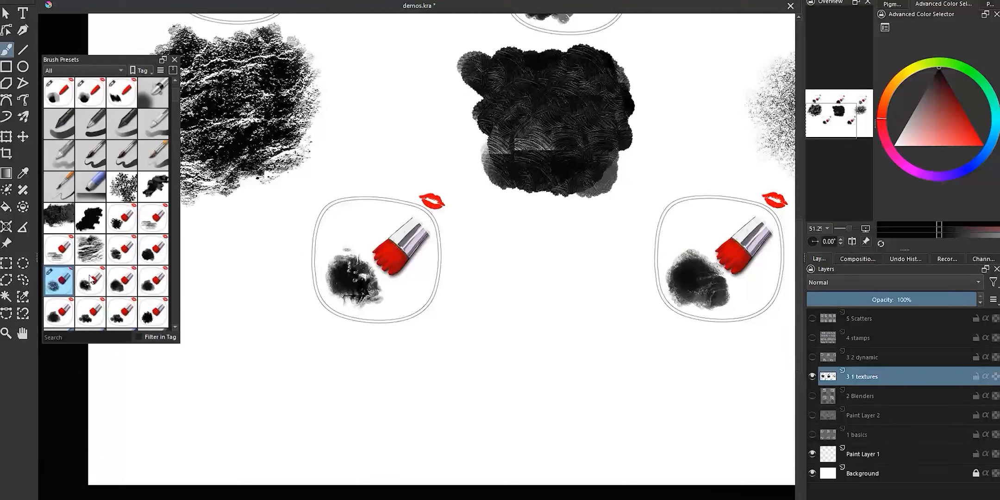
Paint sample patches with the two remaining texture brush presets beneath the lower-row icons
mouse_move(408, 384)
left_mouse_down()
mouse_move(282, 356)
mouse_move(231, 463)
mouse_move(440, 435)
mouse_move(259, 366)
left_mouse_up()
left_click_drag(543, 333, 328, 346)
mouse_move(528, 382)
left_mouse_down()
mouse_move(463, 370)
mouse_move(532, 394)
mouse_move(407, 417)
left_mouse_up()
scroll(414, 342, "down", 5)
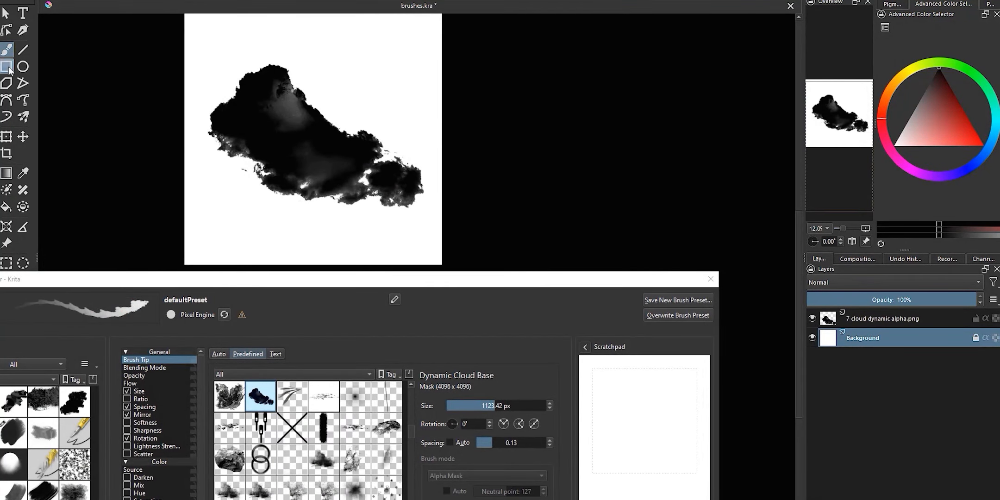
In brushes.kra, erase the cloud's tail on the 7 cloud dynamic alpha.png layer and rotate and skew the cloud with the Transform tool
left_click(870, 318)
key("e")
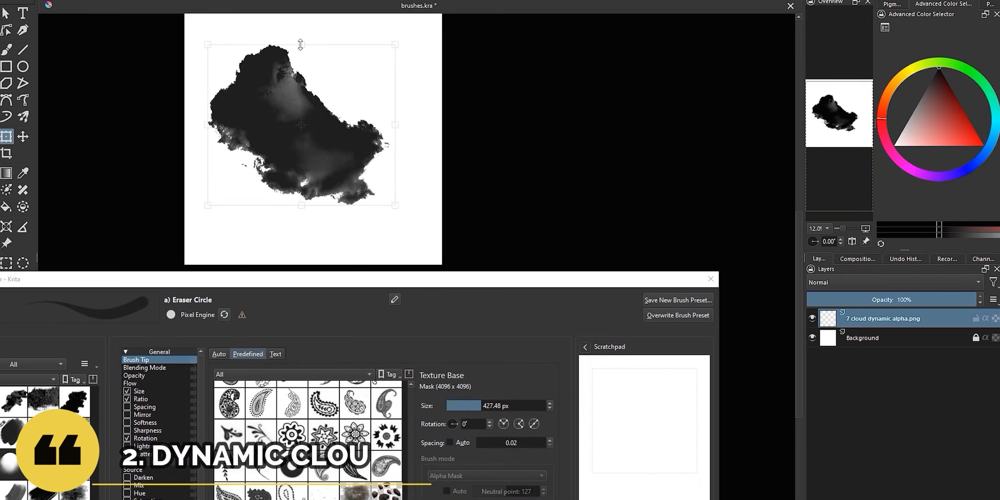
left_click_drag(393, 36, 427, 104)
left_click_drag(238, 196, 389, 217)
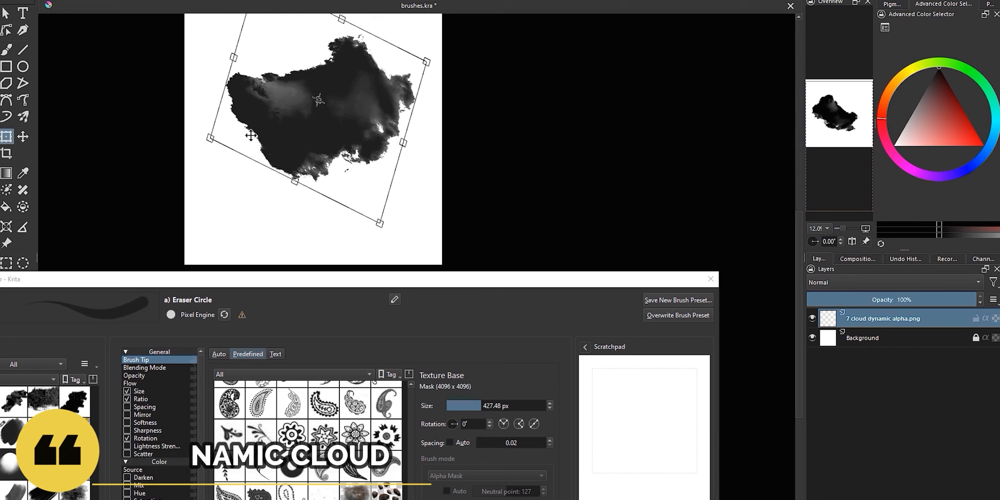
mouse_move(266, 173)
left_mouse_down()
mouse_move(299, 182)
mouse_move(278, 176)
left_mouse_up()
left_click_drag(278, 148, 280, 176)
left_click_drag(237, 18, 222, 1)
scroll(466, 157, "down", 2)
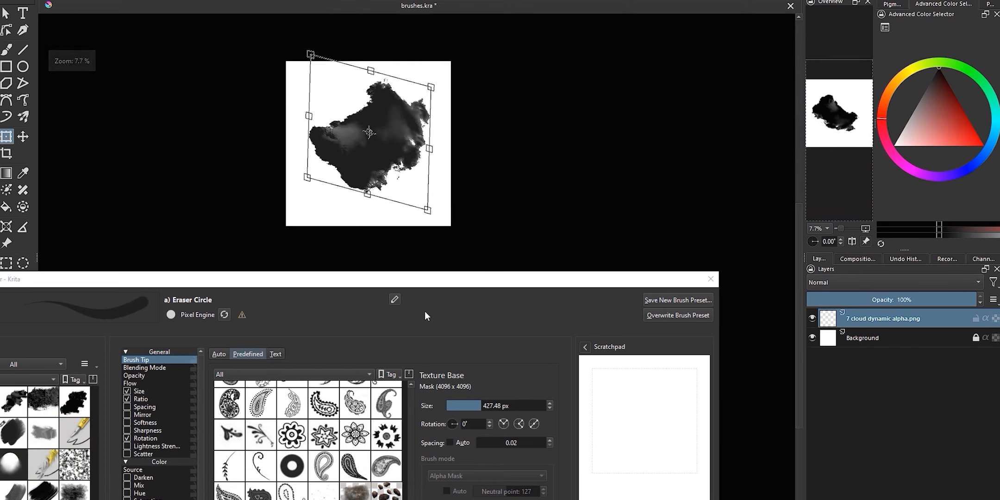
left_click(5, 52)
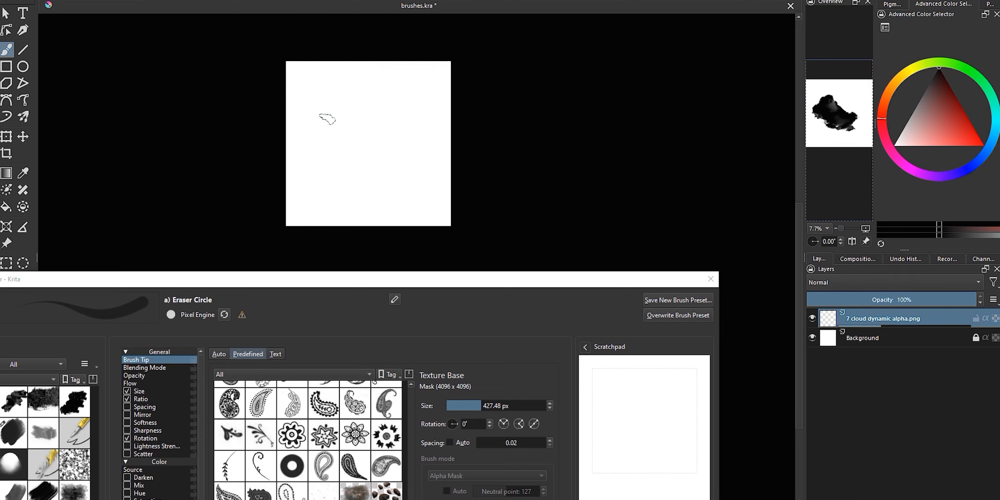
Stamp the reshaped cloud as a predefined brush tip named Dynamic Cloud Base, overwriting the existing resource
left_click_drag(276, 280, 266, 175)
left_click(279, 492)
left_click(598, 319)
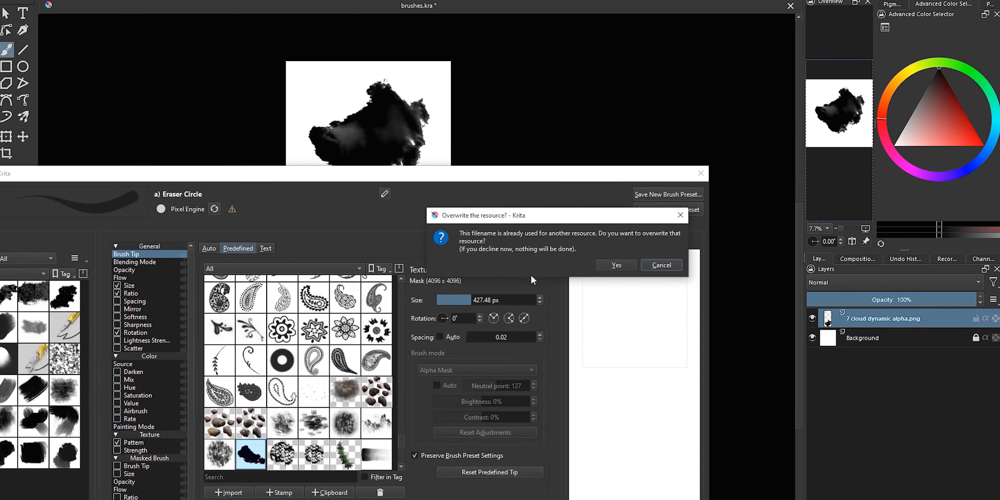
left_click(615, 264)
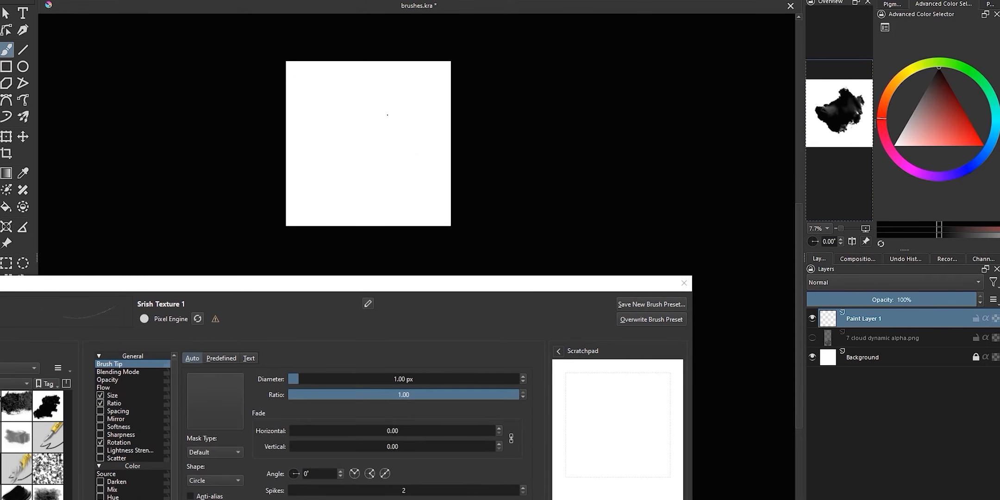
Create a new Pixel engine preset using the predefined Dynamic Cloud Base tip with a spacing of 0.38
left_click_drag(207, 291, 291, 101)
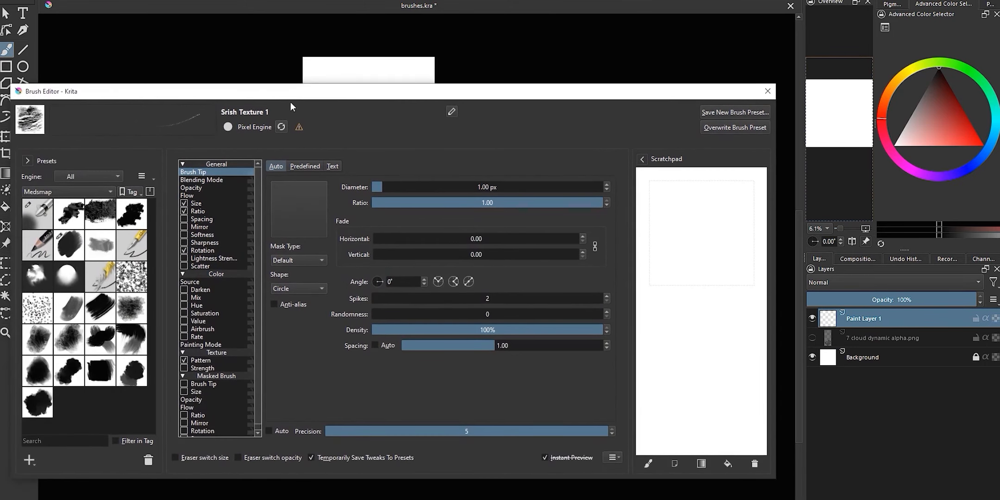
left_click(29, 459)
left_click(68, 267)
left_click(310, 166)
scroll(372, 359, "down", 15)
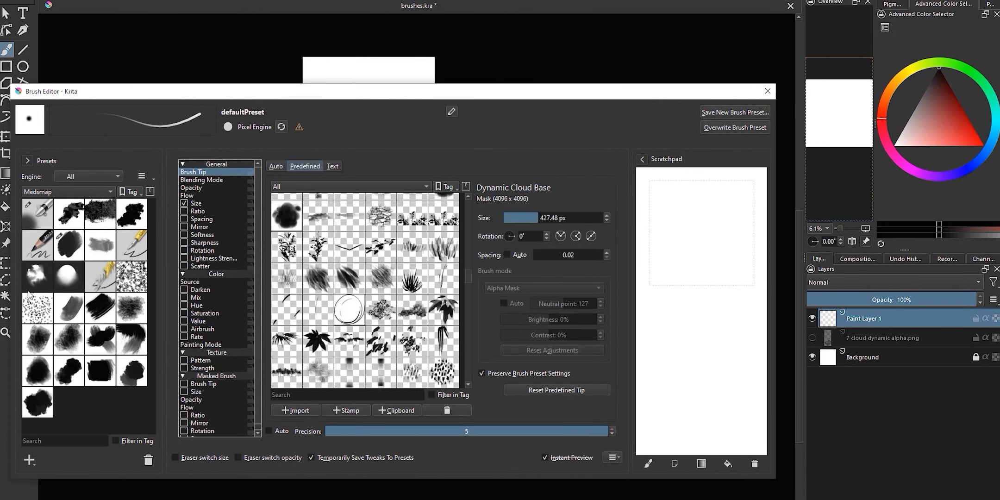
scroll(370, 324, "down", 5)
mouse_move(309, 92)
left_mouse_down()
mouse_move(370, 410)
mouse_move(380, 318)
mouse_move(340, 207)
left_mouse_up()
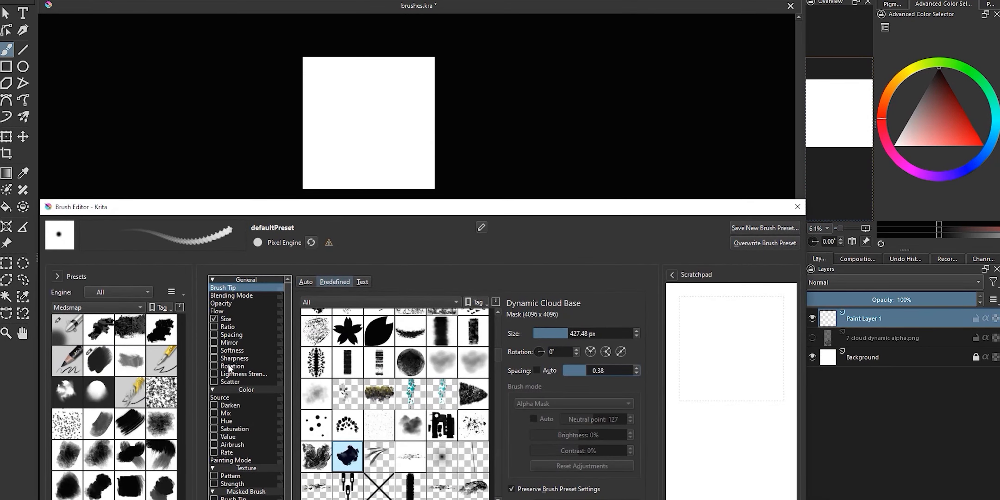
Enable rotation for the cloud brush and paint two test strokes on Paint Layer 1
left_click(214, 366)
scroll(376, 83, "up", 3)
left_click_drag(297, 177, 464, 133)
mouse_move(382, 88)
left_mouse_down()
mouse_move(308, 104)
mouse_move(250, 115)
left_mouse_up()
Widen the cloud brush tip's spacing and paint another test stroke
left_click(223, 288)
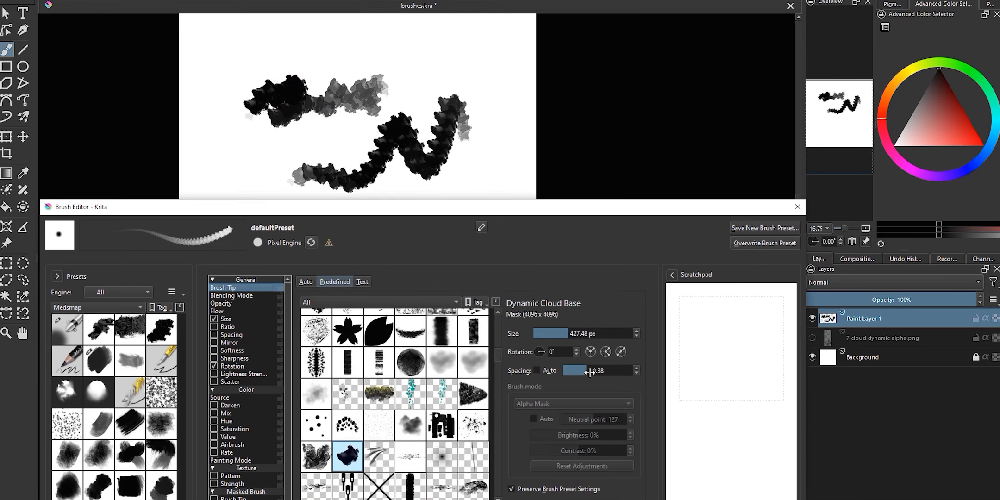
left_click_drag(588, 372, 597, 372)
left_click_drag(480, 63, 431, 64)
Enable mirroring for the cloud brush, open its opacity settings, and paint scattered test dabs
left_click(214, 342)
left_click(475, 281)
left_click(302, 324)
mouse_move(325, 42)
left_mouse_down()
mouse_move(252, 54)
mouse_move(189, 110)
left_mouse_up()
left_click(223, 288)
left_click(224, 303)
left_click_drag(273, 162, 249, 184)
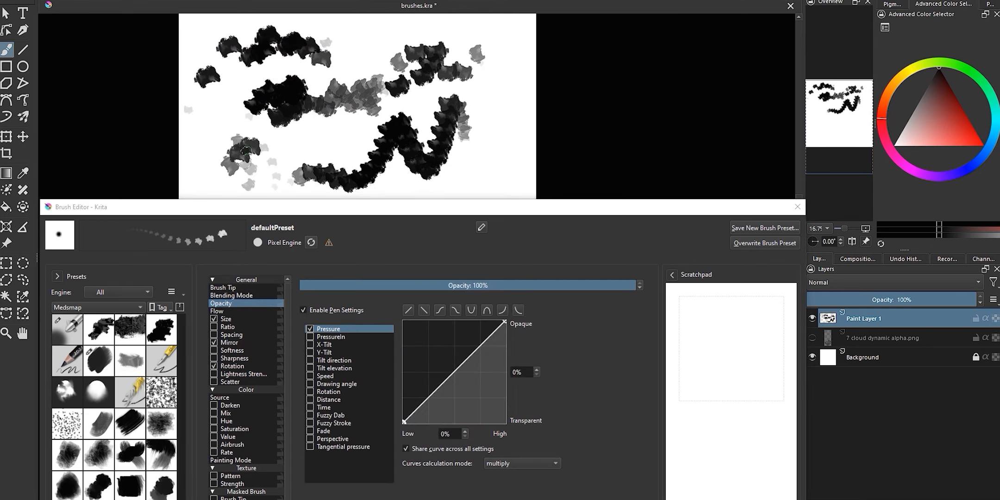
Set the cloud brush tip's spacing to 0.12 and paint smoother test strokes
left_click(223, 288)
left_click(578, 371)
left_click_drag(475, 160, 357, 186)
left_click_drag(271, 153, 202, 133)
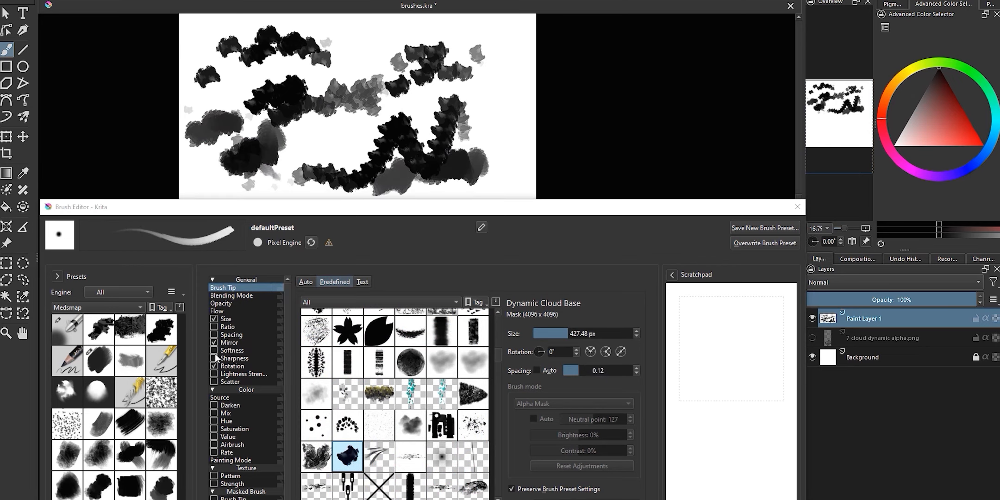
Drive the cloud brush's rotation by Distance instead of Pressure and paint several test patches over the canvas
left_click(232, 366)
left_click_drag(348, 127, 289, 159)
left_click_drag(514, 143, 478, 90)
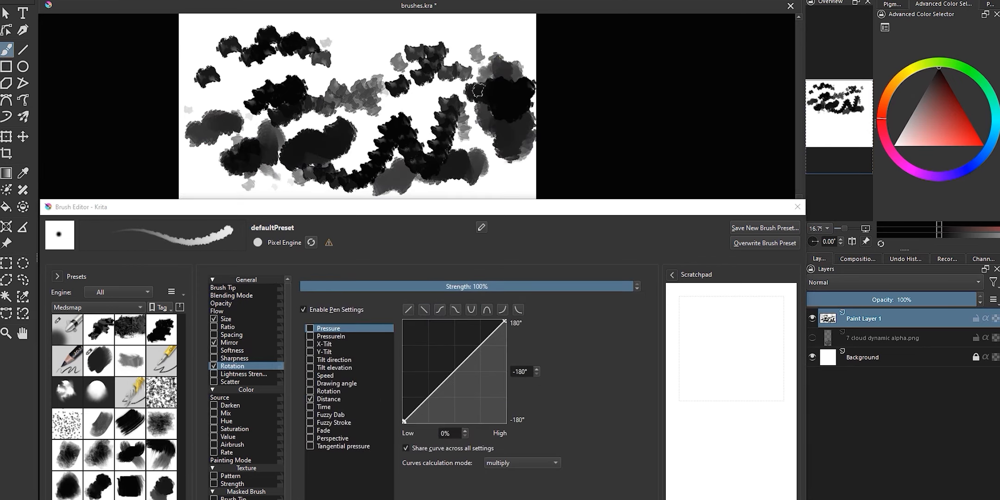
left_click_drag(343, 47, 342, 182)
mouse_move(372, 162)
left_mouse_down()
mouse_move(340, 179)
mouse_move(326, 23)
left_mouse_up()
mouse_move(327, 98)
left_mouse_down()
mouse_move(288, 126)
mouse_move(225, 131)
left_mouse_up()
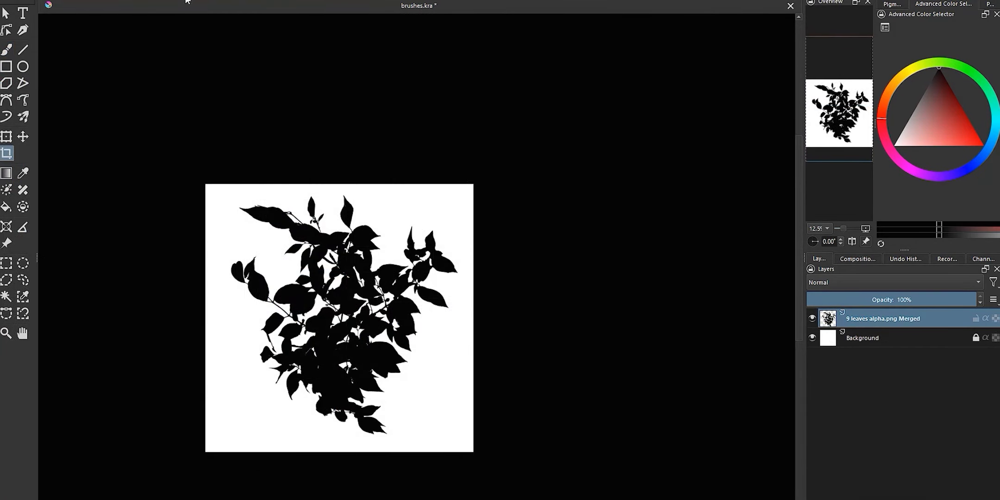
Stamp the leaf silhouette as a predefined brush tip named Dynamic Leaf Base
left_click(11, 50)
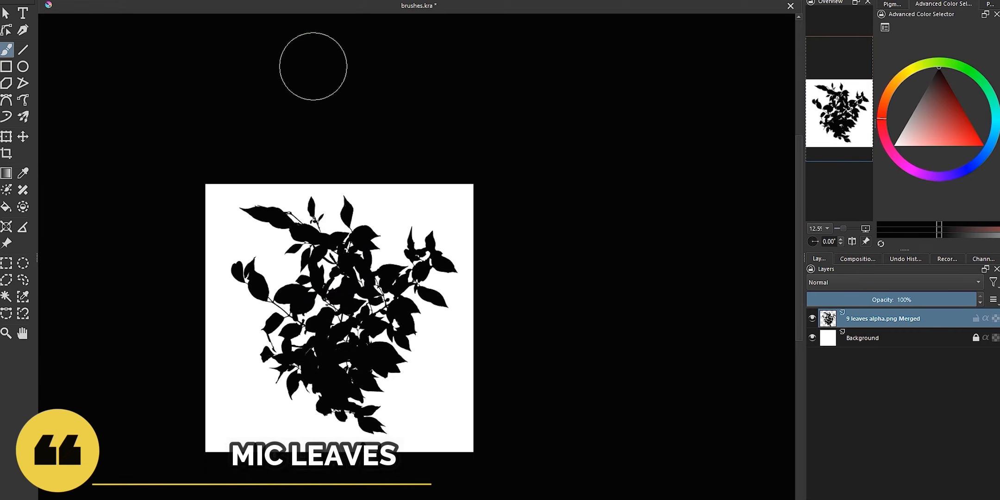
key("F5")
left_click(181, 162)
left_click(318, 158)
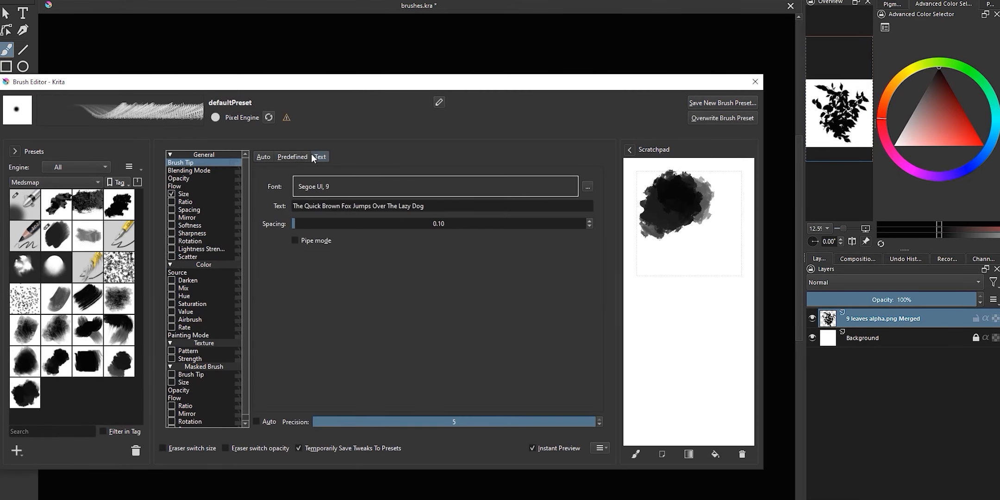
left_click(292, 157)
left_click(334, 401)
key("Return")
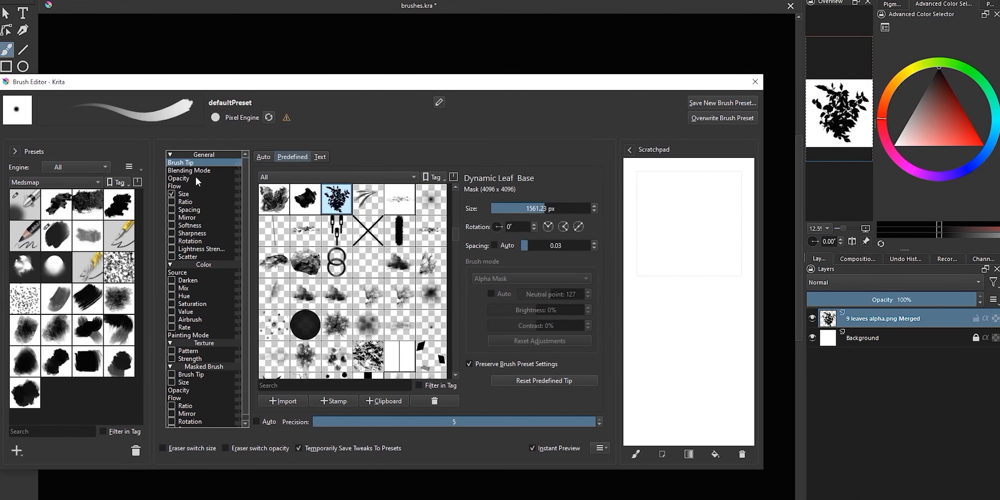
Enable rotation for the leaf brush with the Distance sensor and paint test foliage across the canvas
left_click(172, 241)
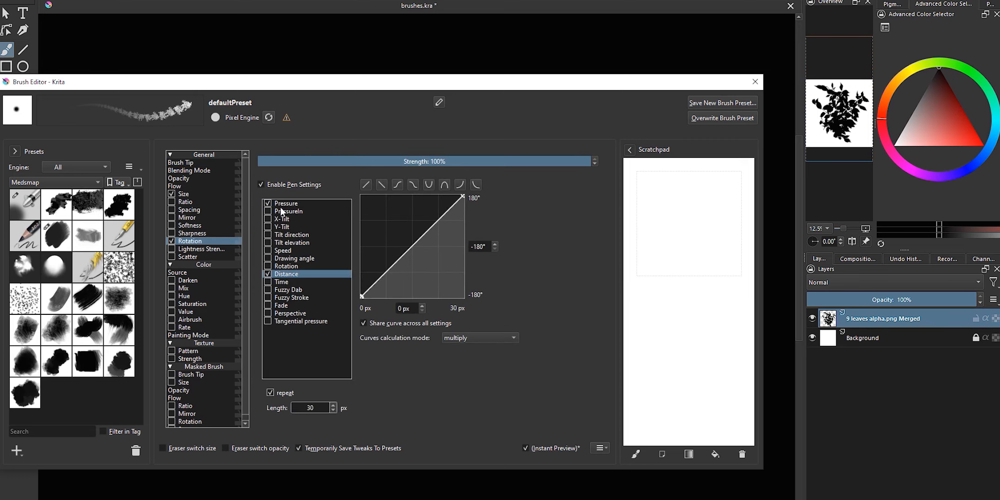
left_click_drag(440, 210, 377, 195)
left_click_drag(442, 232, 441, 197)
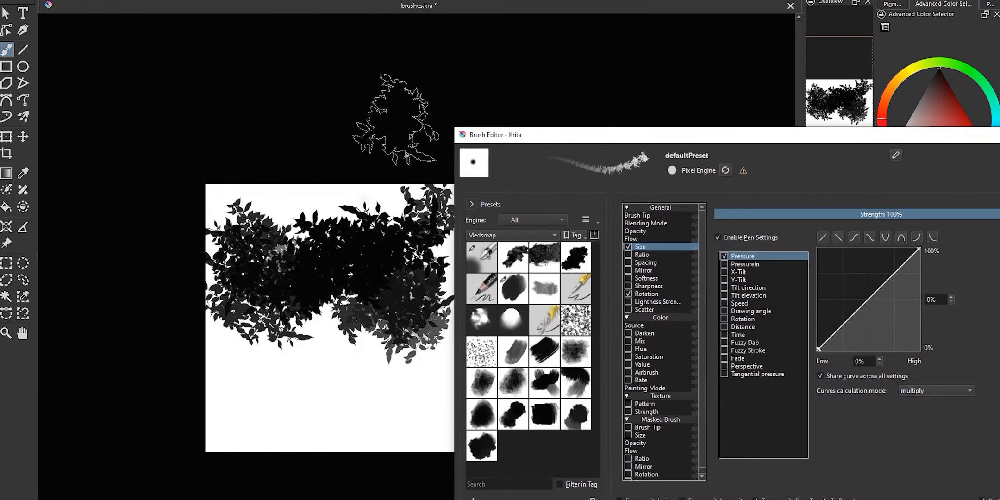
left_click_drag(343, 379, 306, 384)
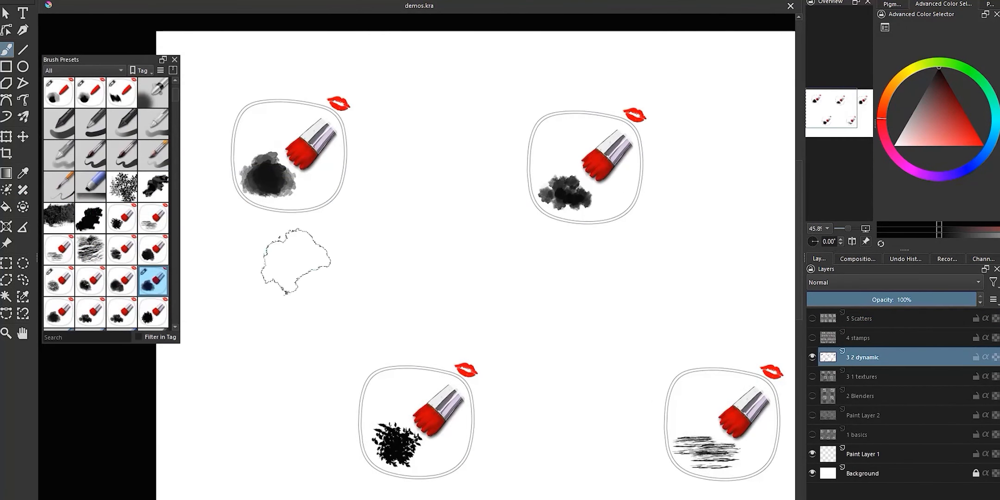
In demos.kra, paint sample cloud patches on the 3 2 dynamic layer with the first two dynamic brush presets
left_click_drag(290, 263, 194, 380)
left_click_drag(342, 278, 388, 243)
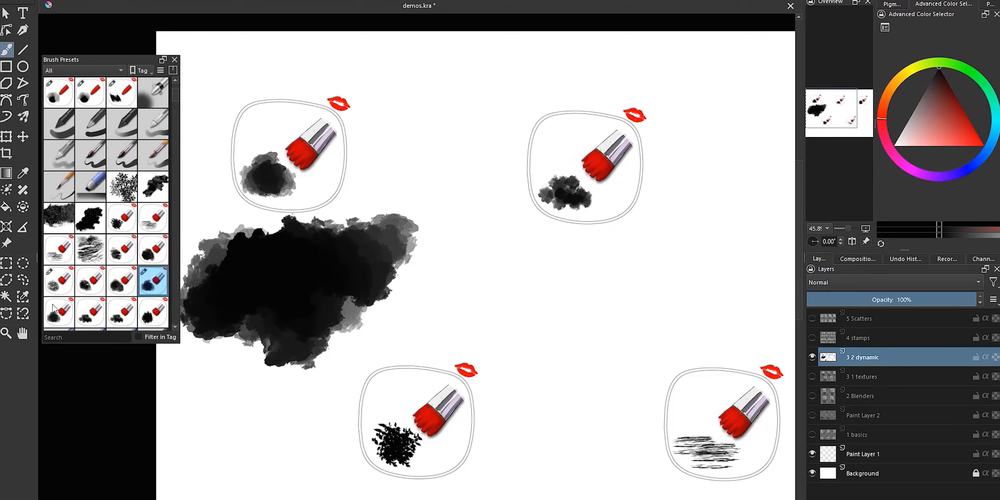
left_click(88, 312)
mouse_move(590, 247)
left_mouse_down()
mouse_move(556, 287)
mouse_move(503, 270)
left_mouse_up()
left_click_drag(541, 317, 559, 319)
mouse_move(567, 264)
left_mouse_down()
mouse_move(402, 258)
mouse_move(203, 295)
left_mouse_up()
Paint sample foliage patches with the two dynamic leaf presets beneath their icons
left_click(152, 313)
left_click_drag(531, 309, 462, 309)
scroll(106, 201, "up", 2)
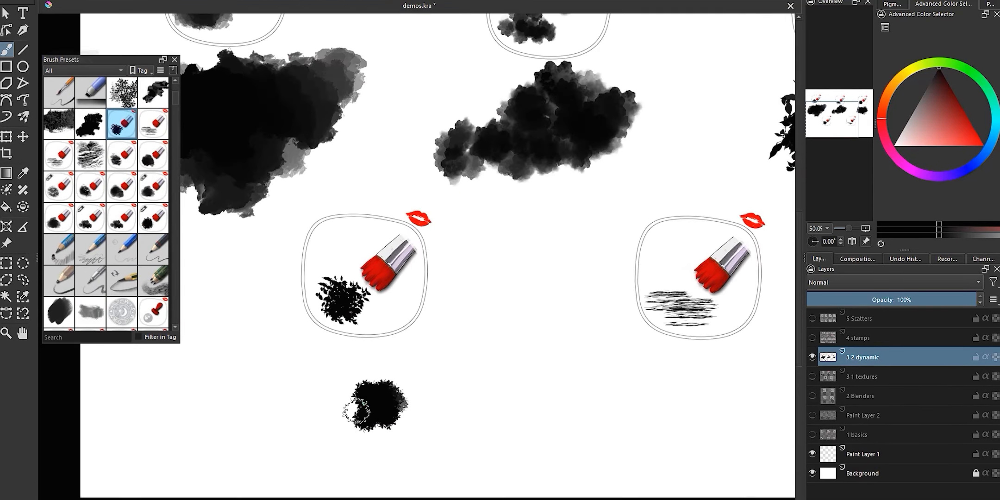
mouse_move(375, 407)
left_mouse_down()
mouse_move(316, 423)
mouse_move(301, 439)
left_mouse_up()
Paint a sample patch of horizontal ripples beneath the last dynamic icon and swap the foreground and background colors
mouse_move(698, 373)
left_mouse_down()
mouse_move(535, 375)
mouse_move(502, 423)
mouse_move(482, 428)
left_mouse_up()
left_click_drag(456, 361, 514, 465)
key("x")
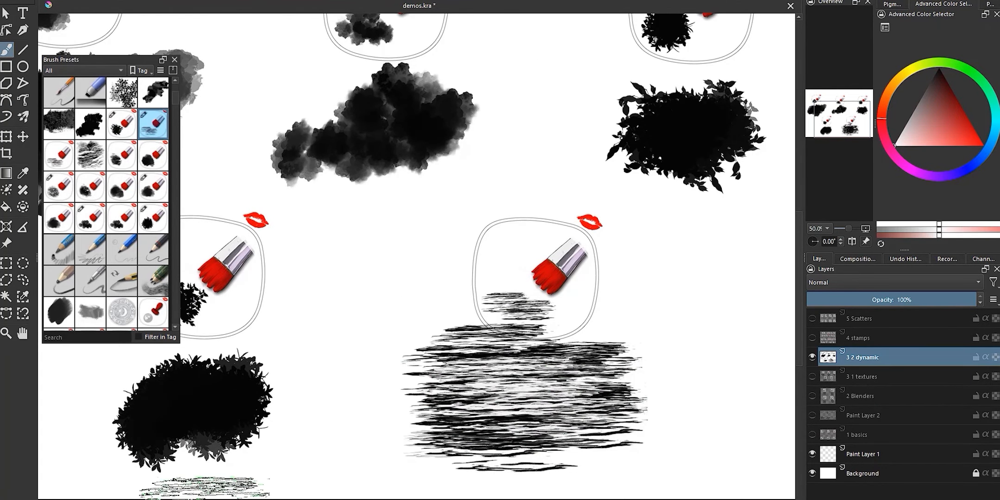
scroll(702, 395, "down", 2)
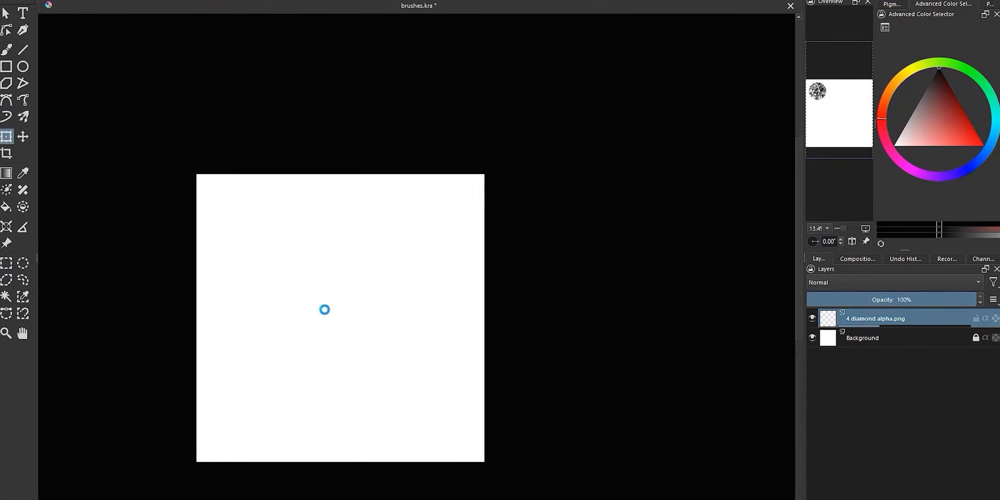
In brushes.kra, transform the 4 diamond alpha.png layer so the diamond sits centred and fills most of the canvas
scroll(324, 309, "up", 6)
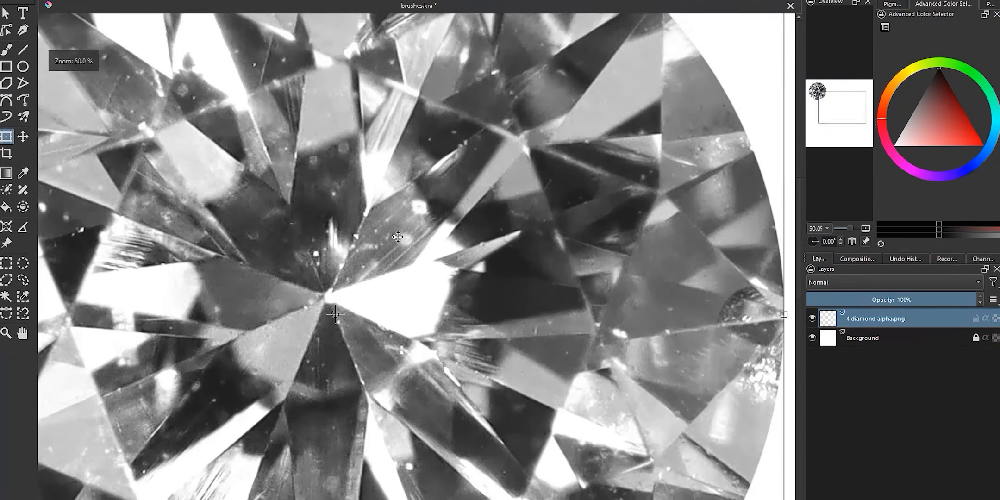
scroll(411, 249, "down", 2)
left_click_drag(417, 256, 452, 258)
scroll(435, 246, "down", 2)
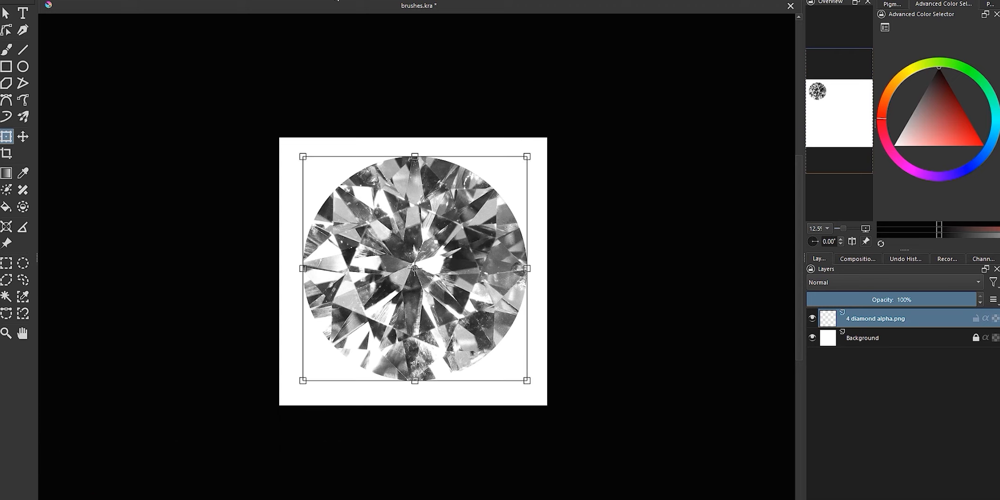
Apply the diamond transform, switch to the Freehand Brush tool and create a new brush preset with the Pixel engine
left_click(5, 50)
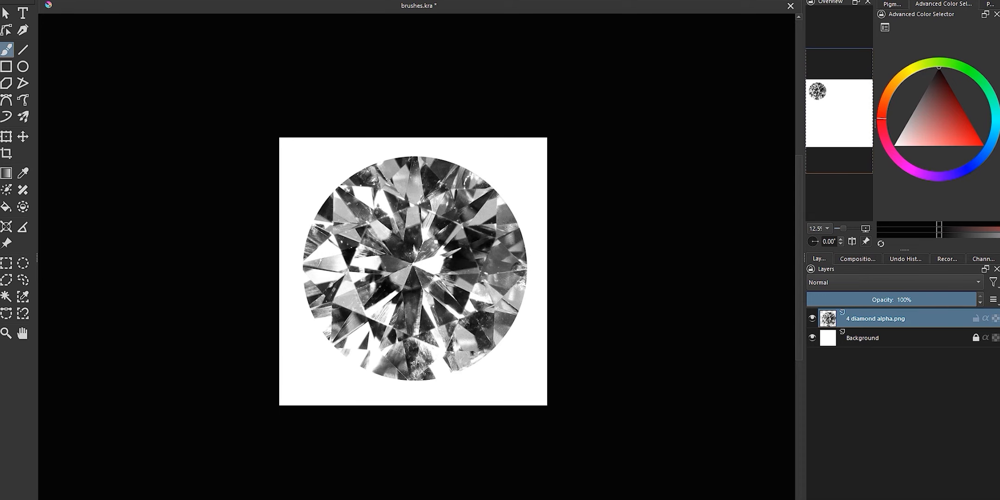
key("F5")
left_click(17, 461)
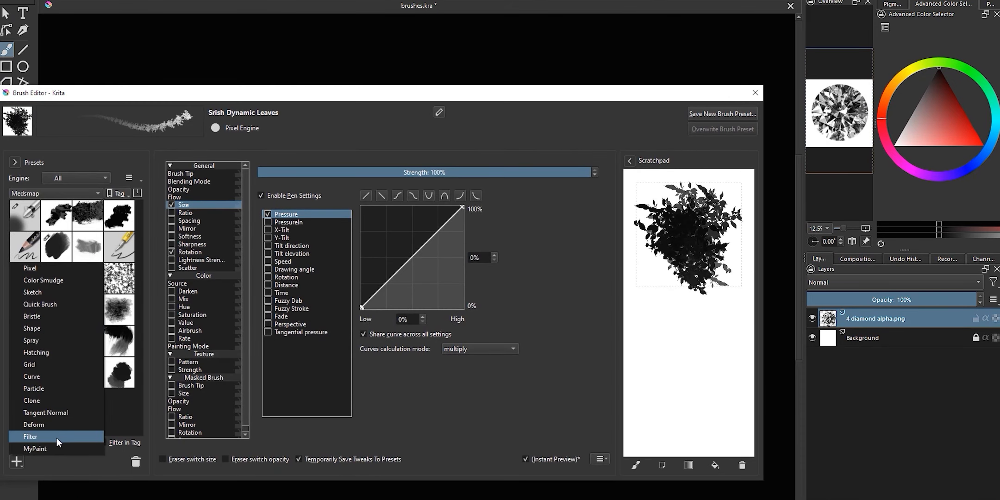
left_click(75, 329)
left_click(17, 462)
left_click(72, 268)
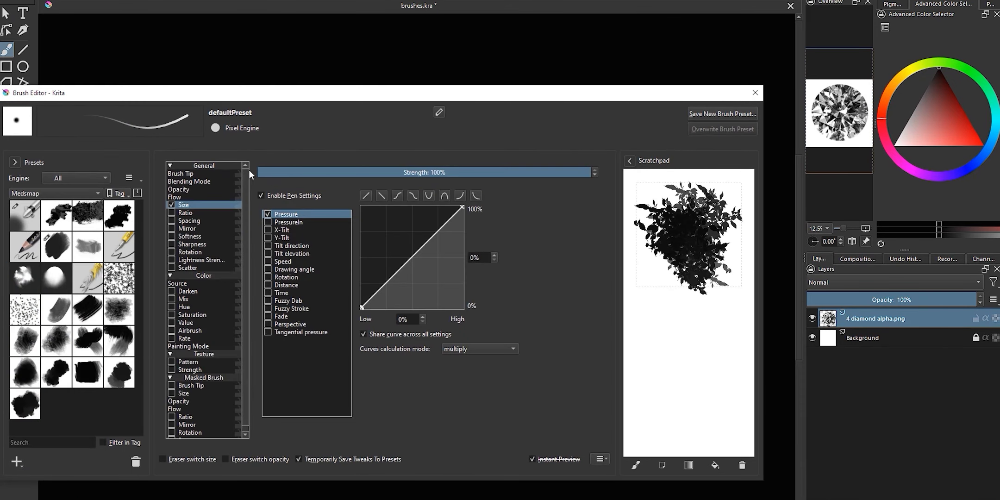
Create a predefined brush tip from the canvas diamond and save it as Diamond Stamp
left_click(181, 173)
left_click(333, 412)
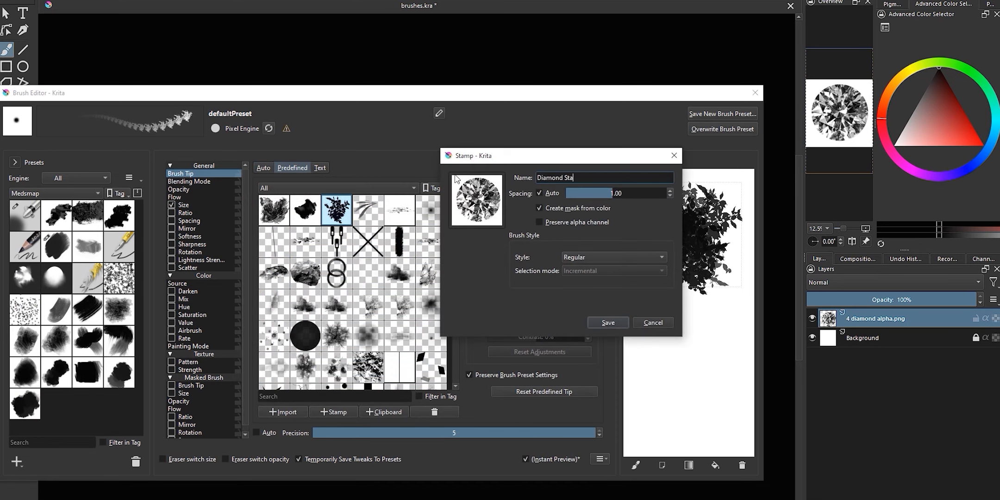
type("Diamond Stamp")
left_click(608, 322)
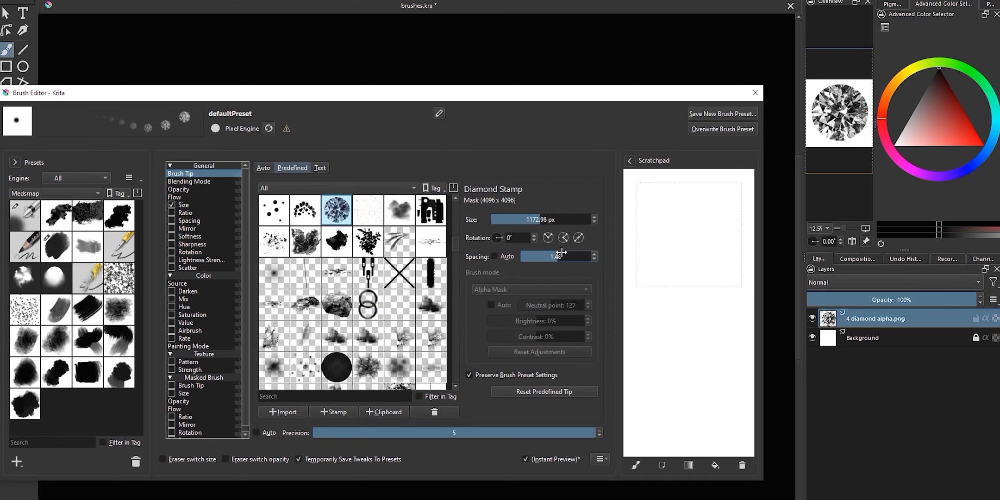
Disable the brush's Size option, clear the scratchpad and stamp one diamond inside its preview frame
left_click(173, 204)
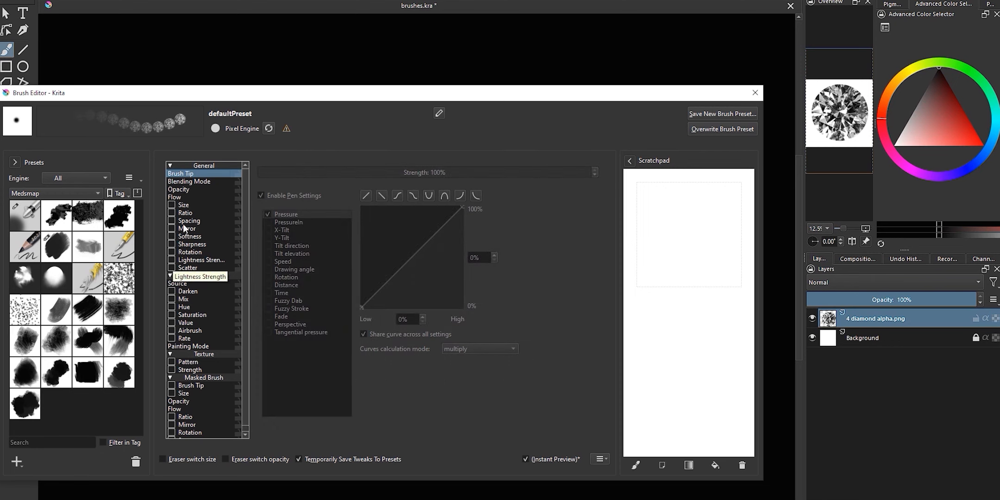
left_click(694, 230)
left_click(740, 463)
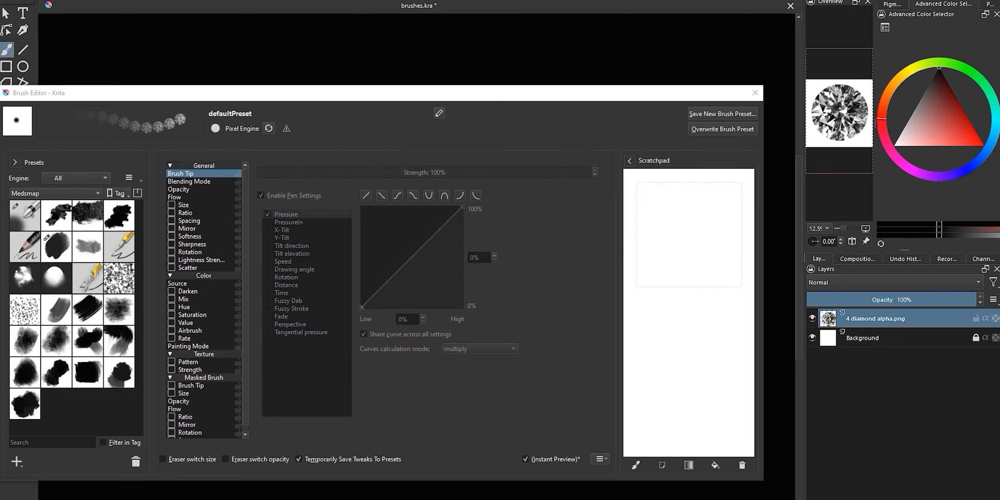
left_click(689, 234)
scroll(552, 47, "down", 1)
left_click_drag(703, 215, 705, 222)
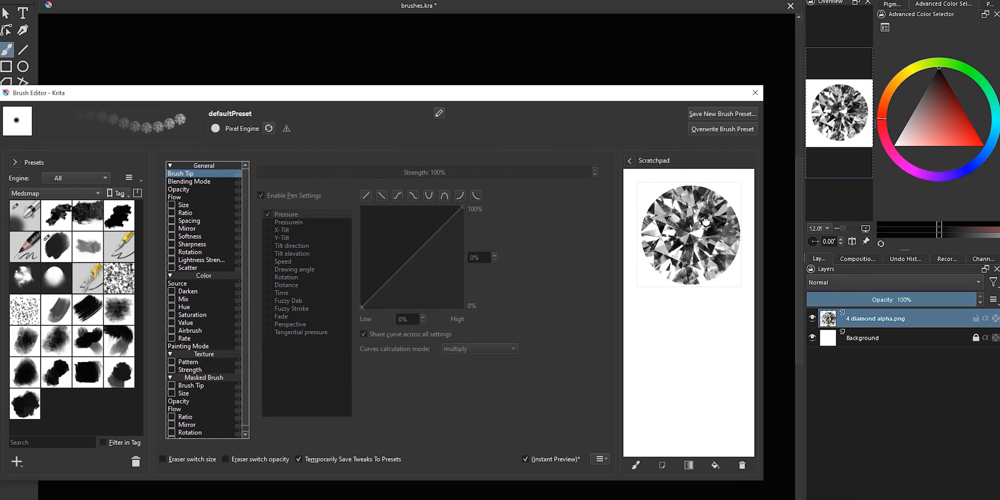
Save the brush as a new Diamond Stamp preset
left_click(722, 113)
triple_click(491, 170)
type("D")
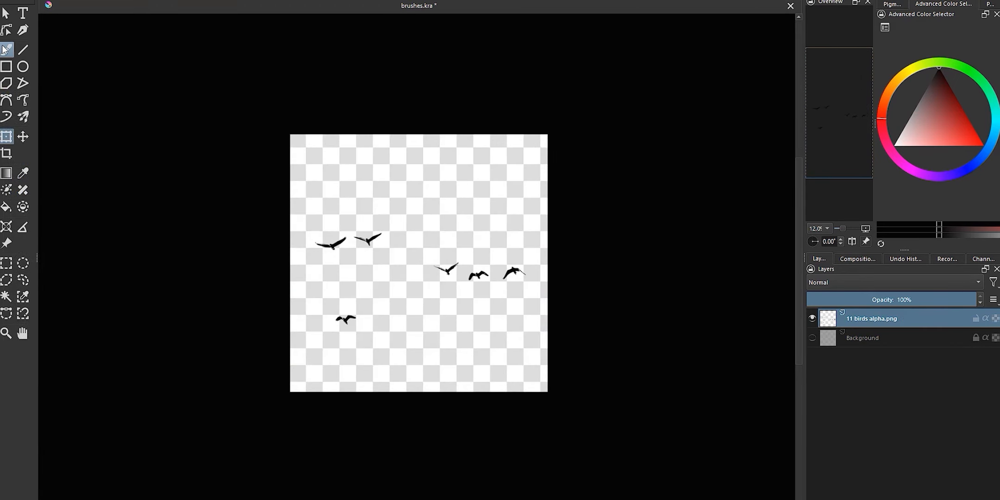
Create a new Pixel engine preset and make a predefined brush tip named Birds Stamp from the birds on the canvas
key("F5")
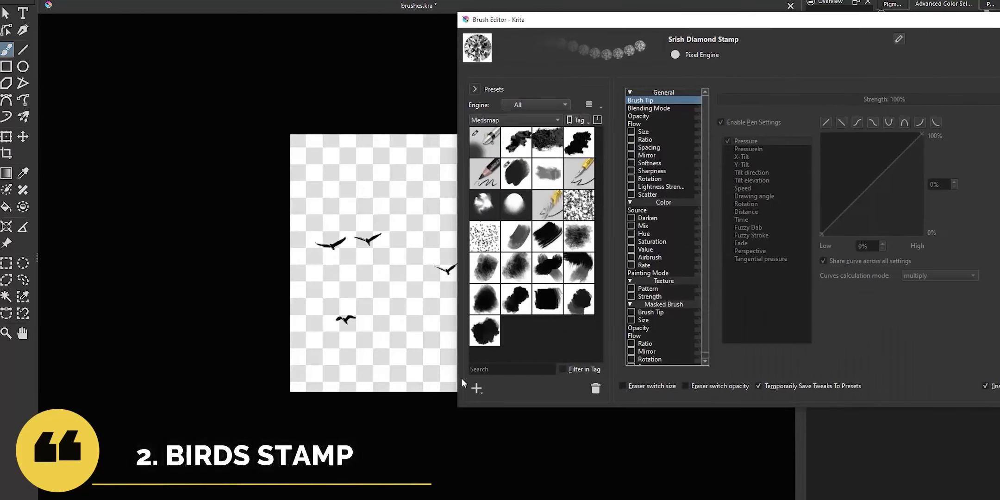
left_click(476, 388)
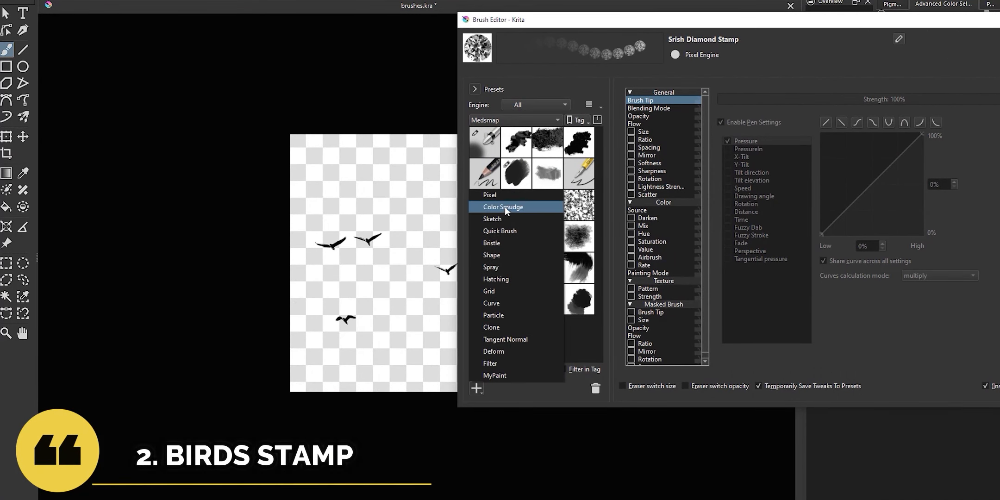
left_click(489, 195)
left_click(683, 98)
left_click(752, 94)
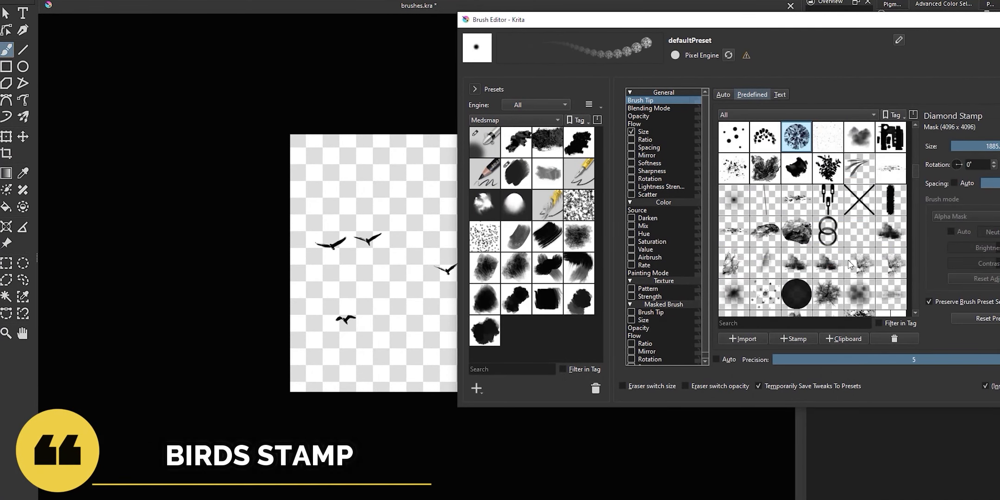
left_click(794, 338)
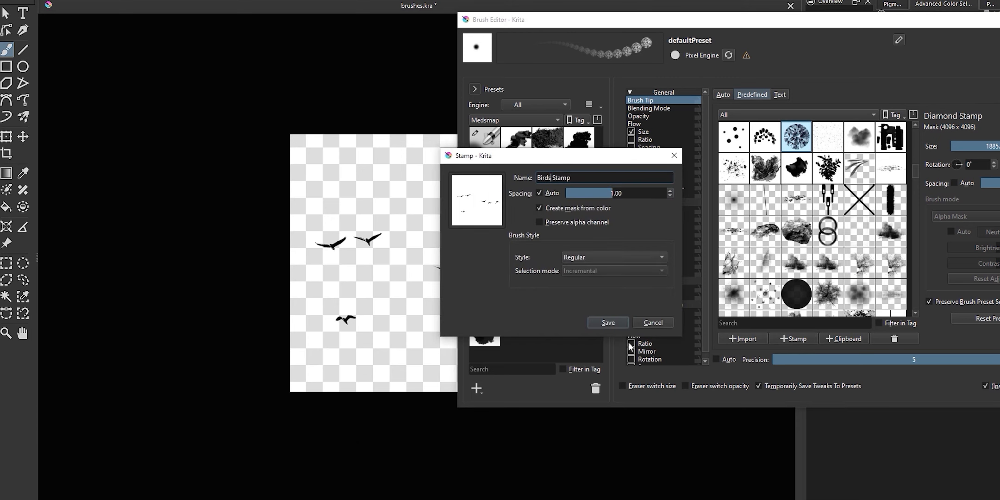
left_click(608, 322)
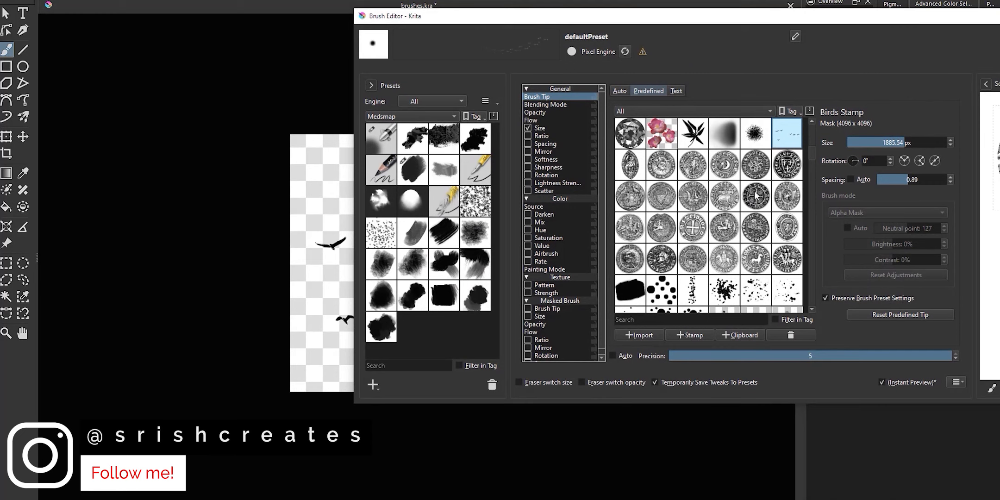
Enable Rotation for the birds brush, driven by Distance, and shape its curve into three peaks of similar height
left_click(539, 112)
left_click(528, 175)
left_click_drag(717, 233, 748, 231)
left_click(769, 130)
left_click_drag(787, 131, 786, 235)
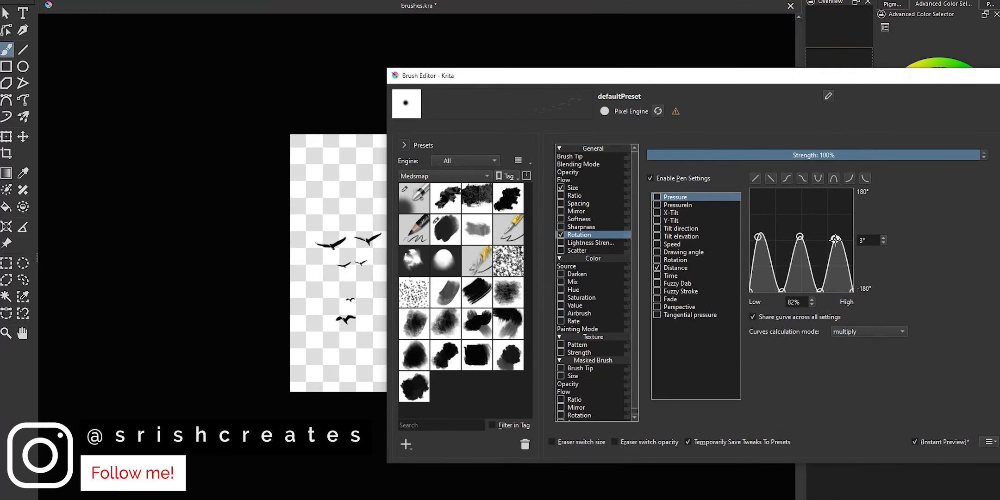
left_click_drag(781, 217, 781, 243)
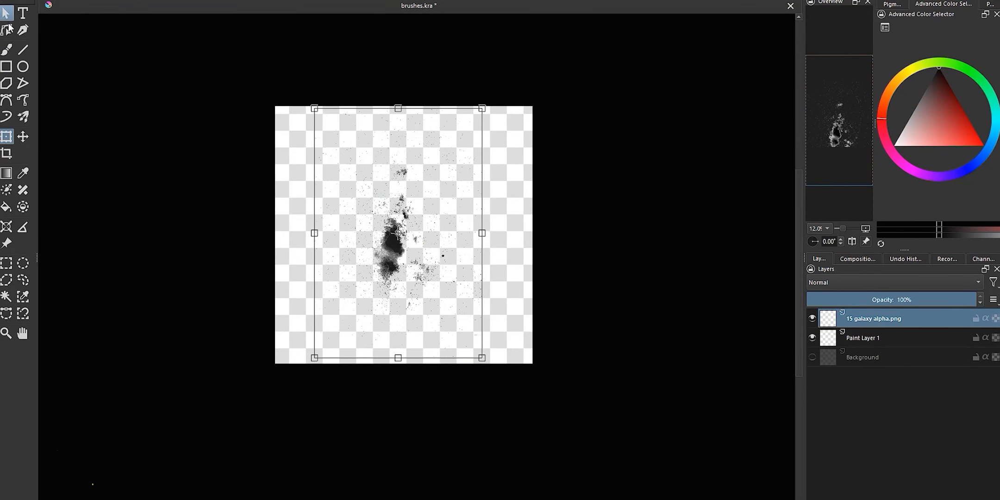
Apply the galaxy transform and create a predefined brush tip named Galaxy Stamp from the canvas image
left_click(7, 49)
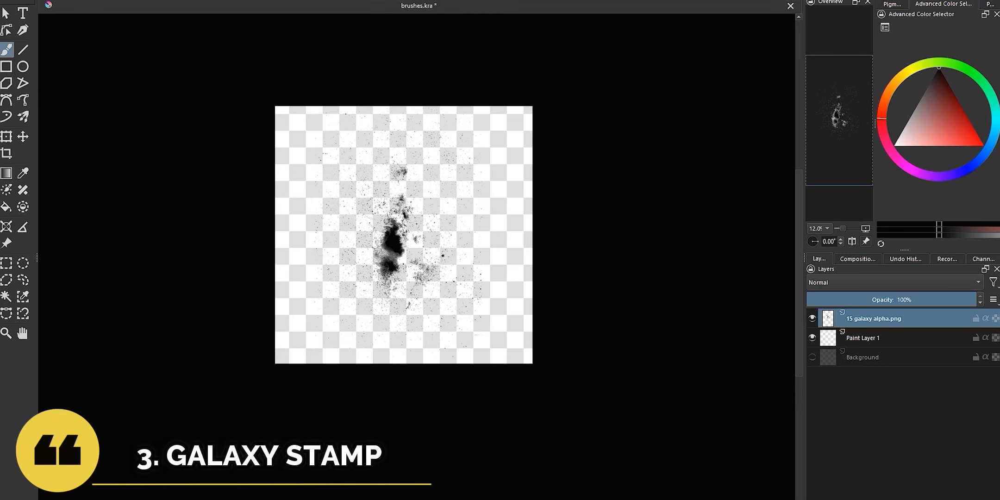
key("F5")
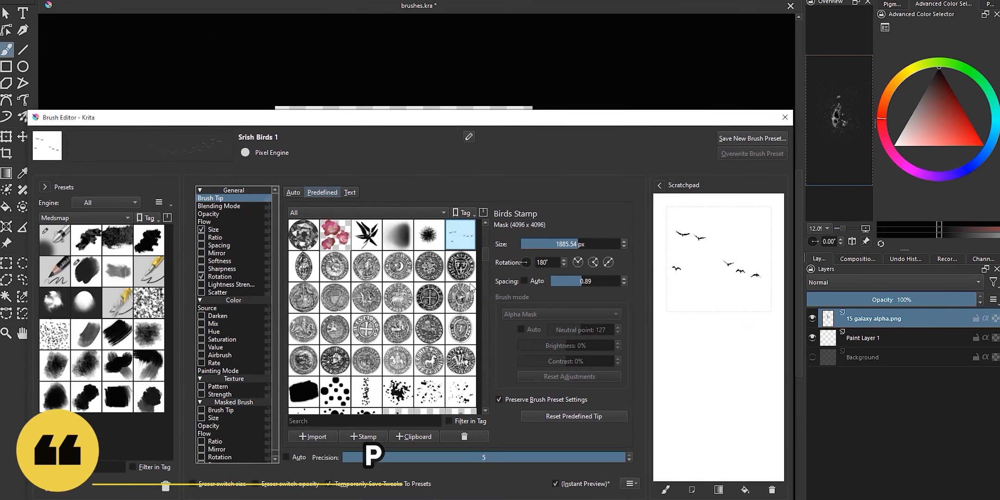
left_click(369, 436)
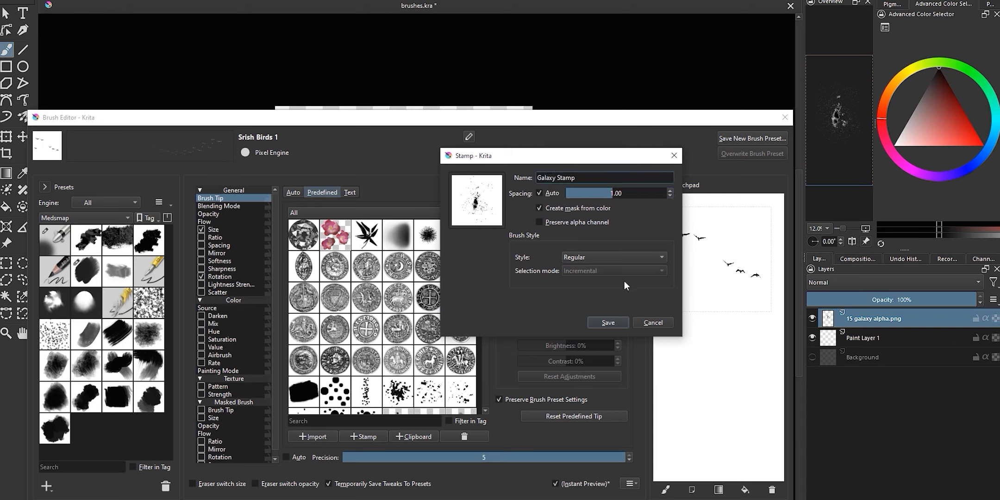
left_click(607, 322)
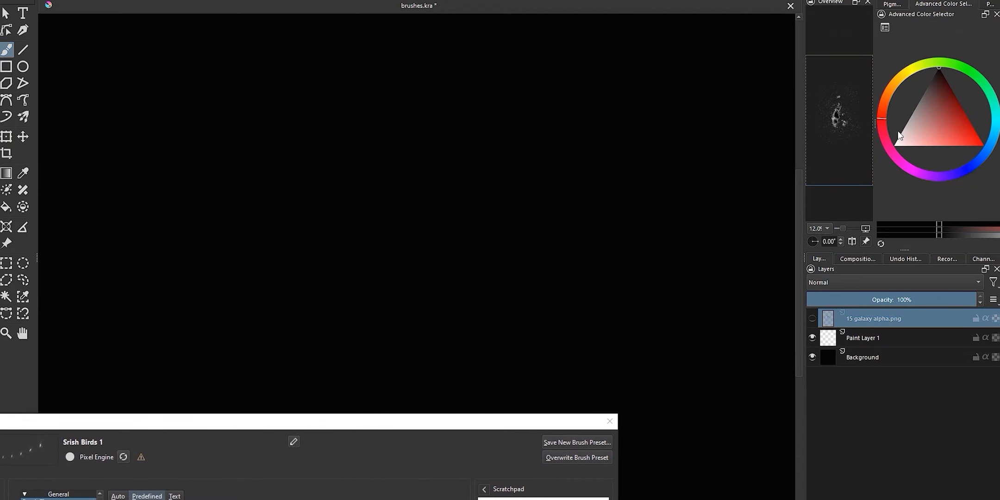
Pick white and stamp the galaxy on Paint Layer 1 over the black background
left_click(894, 145)
left_click(879, 338)
scroll(462, 213, "down", 1)
left_click_drag(403, 201, 739, 193)
left_click(429, 191)
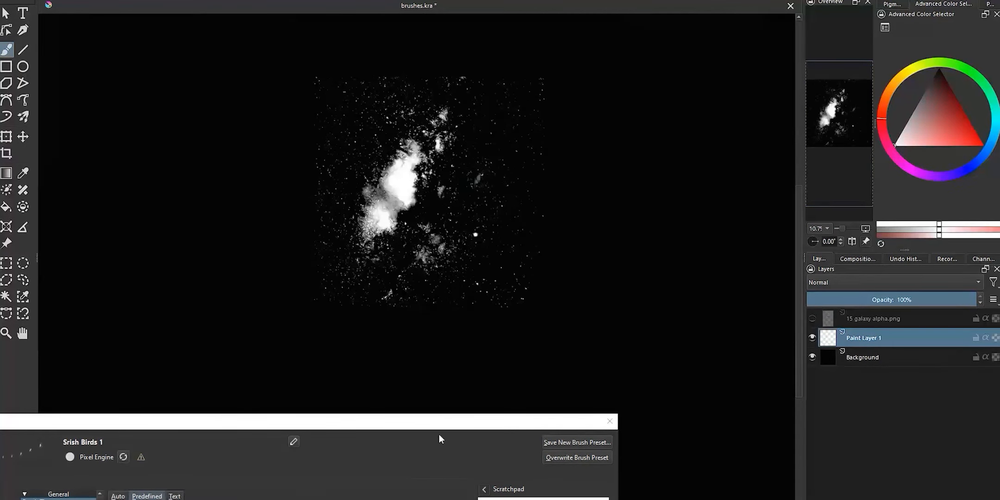
Replace the scratchpad contents with the current galaxy canvas image and save the brush as a new preset
left_click_drag(452, 421, 543, 42)
left_click(688, 415)
left_click(939, 68)
left_click(662, 415)
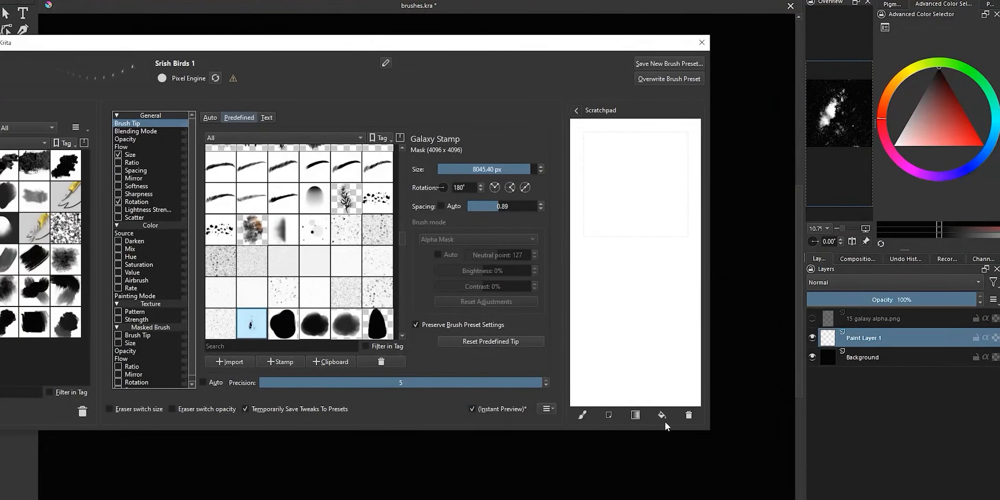
left_click(607, 415)
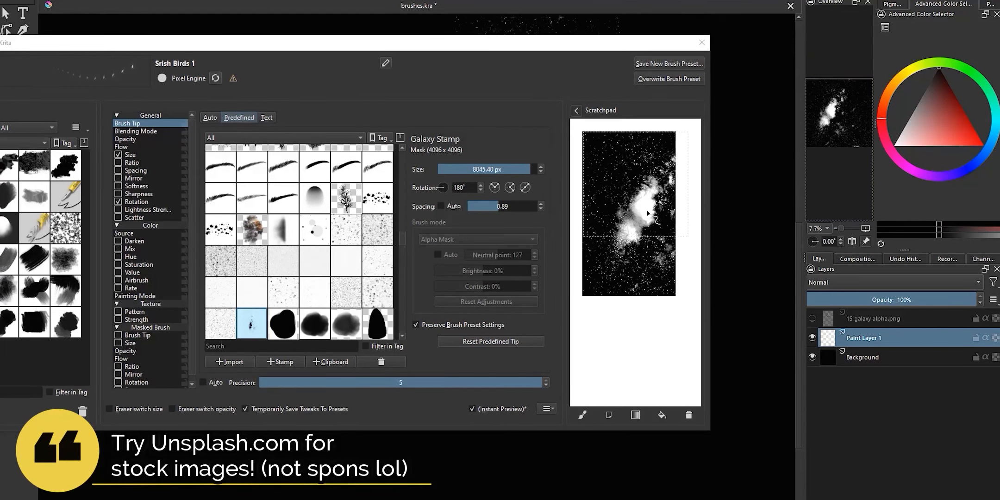
left_click(668, 64)
key("Return")
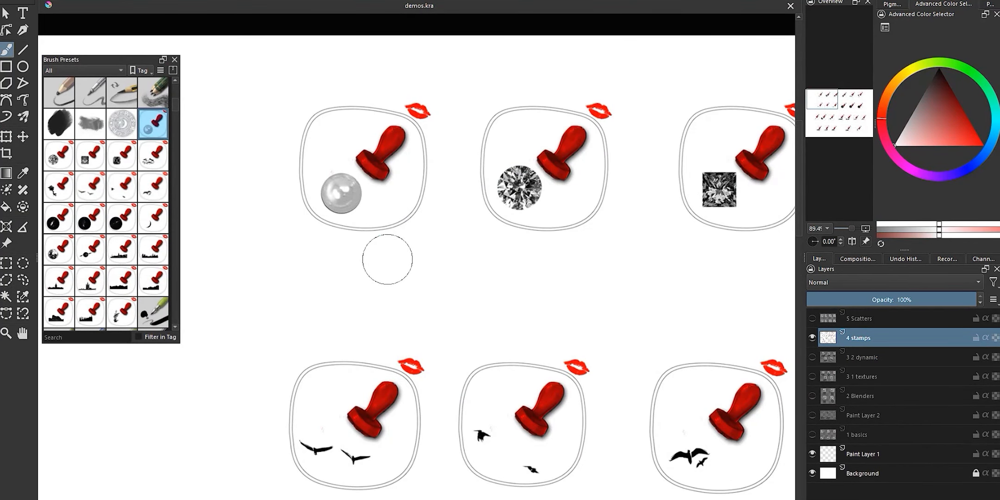
In demos.kra, reset the colors and scribble a solid black patch beneath the pearl stamp icon on the 4 stamps layer
key("d")
key("slash")
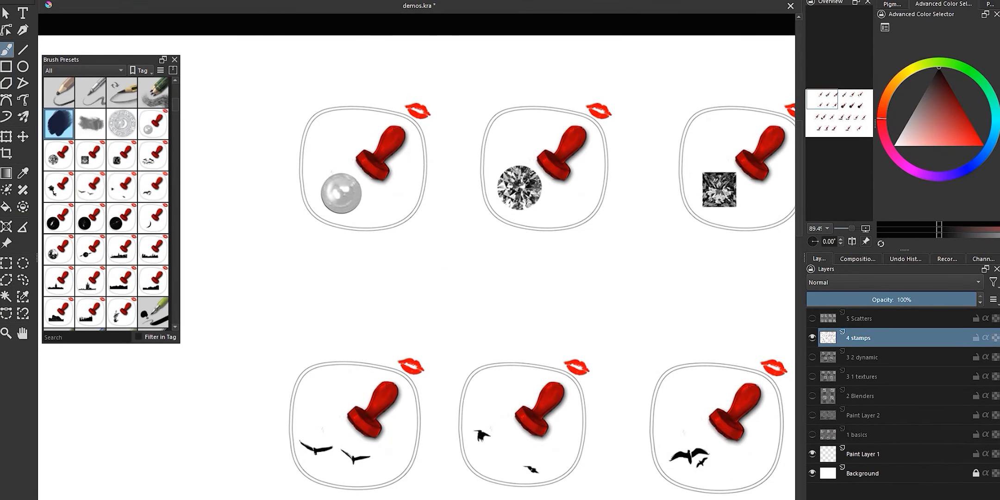
mouse_move(364, 252)
left_mouse_down()
mouse_move(278, 259)
mouse_move(252, 324)
left_mouse_up()
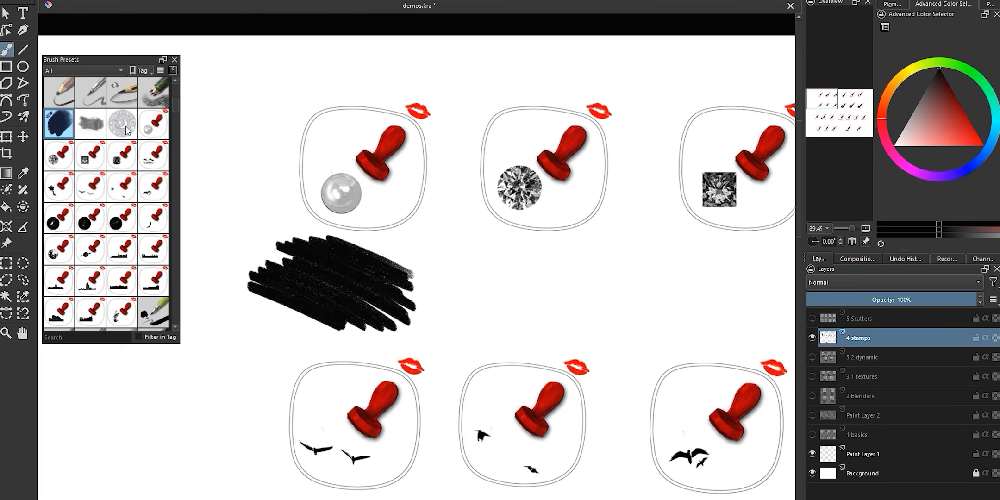
With the pearl stamp preset in white, undo the oversized first pearl and stamp a string of small pearls on the black patch
left_click(153, 123)
left_click_drag(900, 139, 871, 147)
left_click(363, 272)
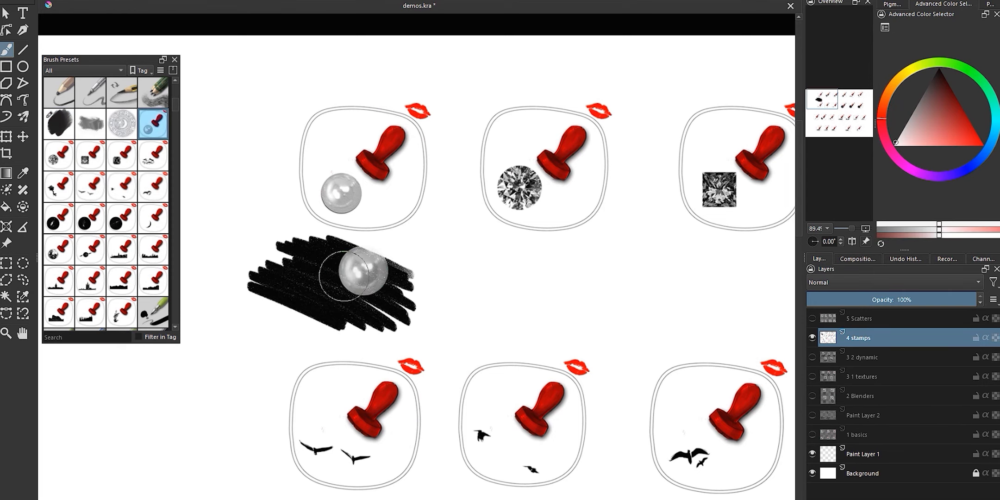
key("ctrl+z")
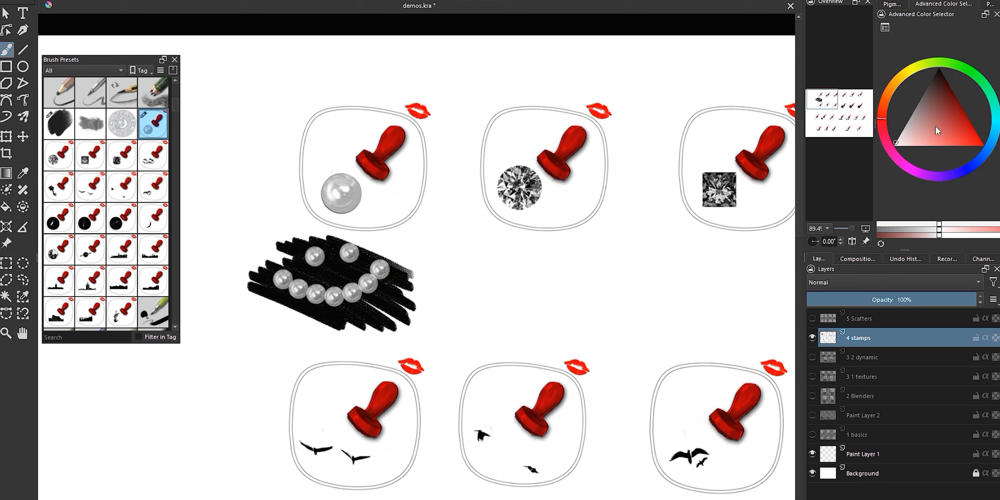
Stamp black samples of the three diamond presets and the wide cloud bank preset beneath their icons
left_click(59, 158)
left_click(84, 162)
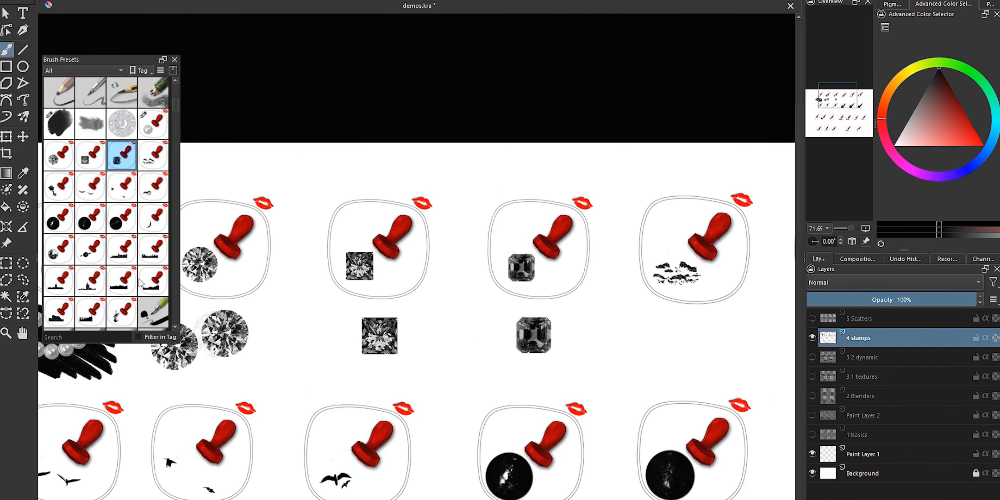
left_click(151, 159)
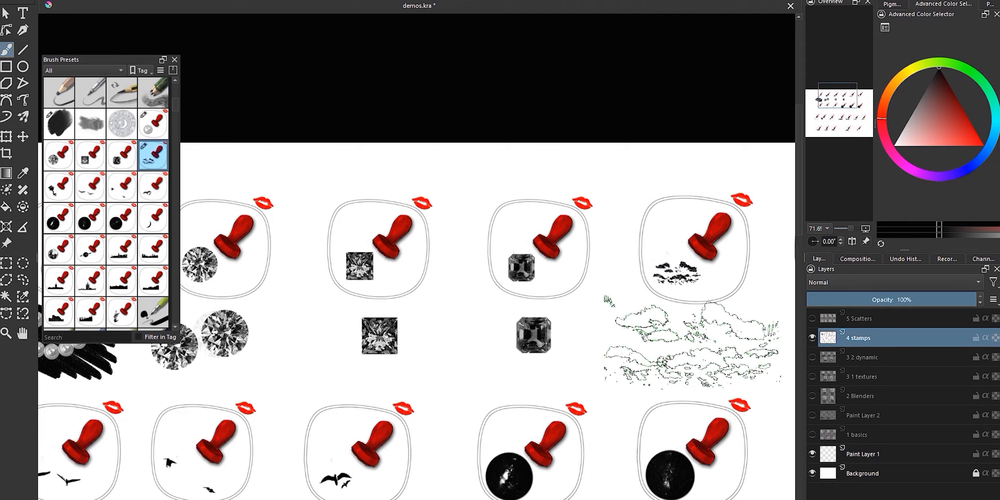
left_click(693, 343)
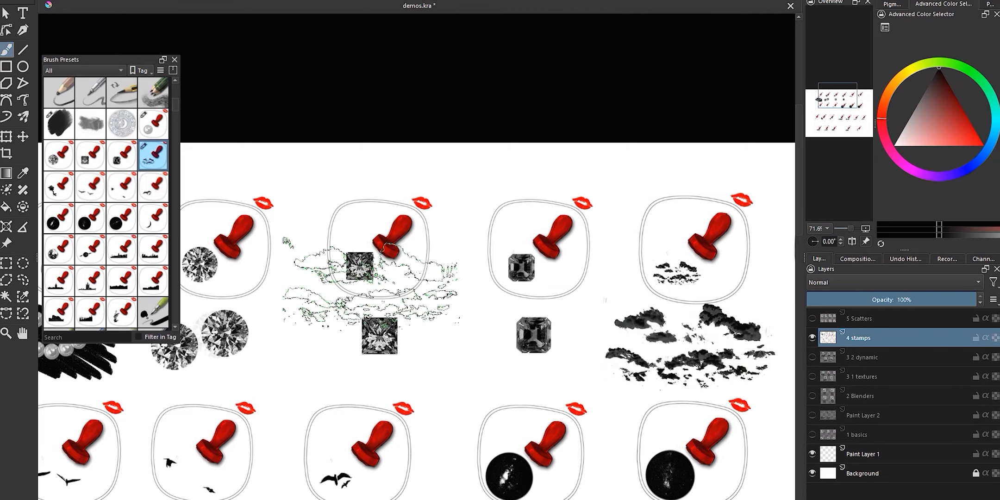
Stamp the tall single cloud preset twice in nearly the same spot beneath its icon to build a dark sample
scroll(664, 257, "down", 3)
scroll(665, 285, "up", 3)
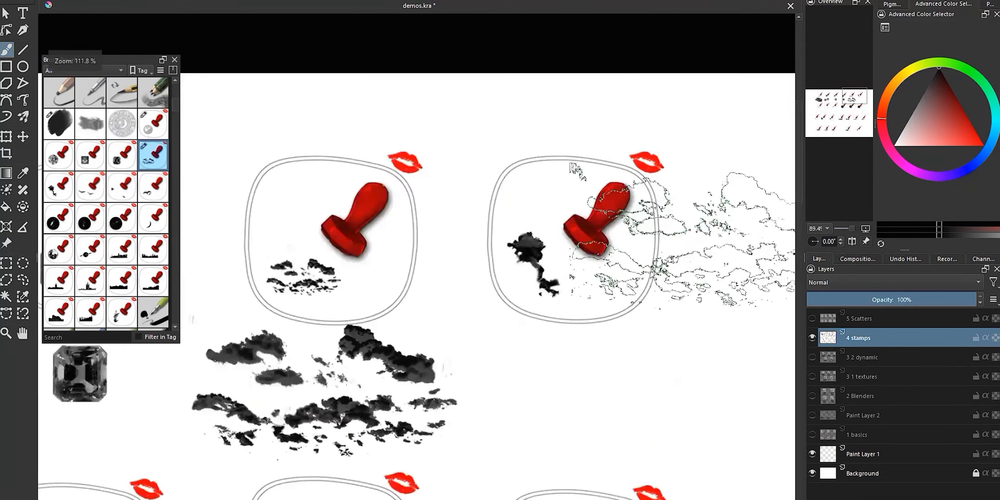
left_click(59, 186)
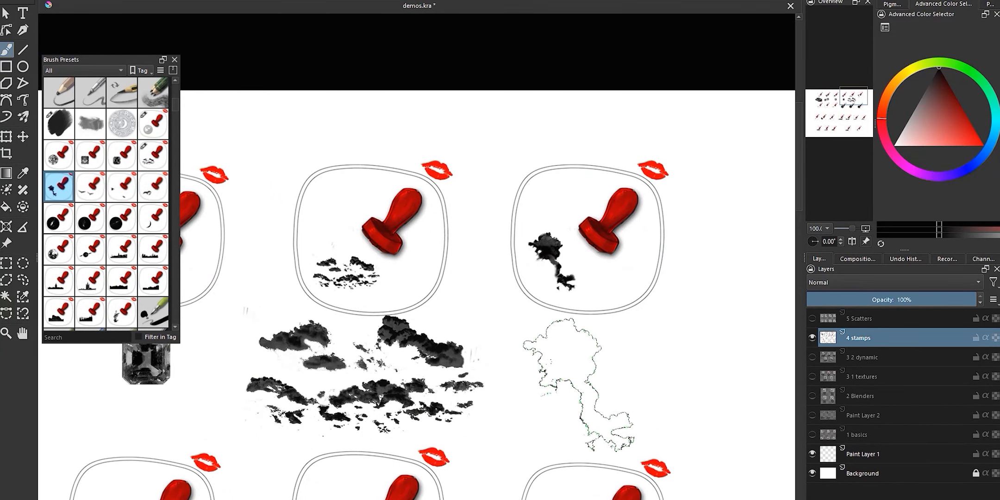
left_click(582, 390)
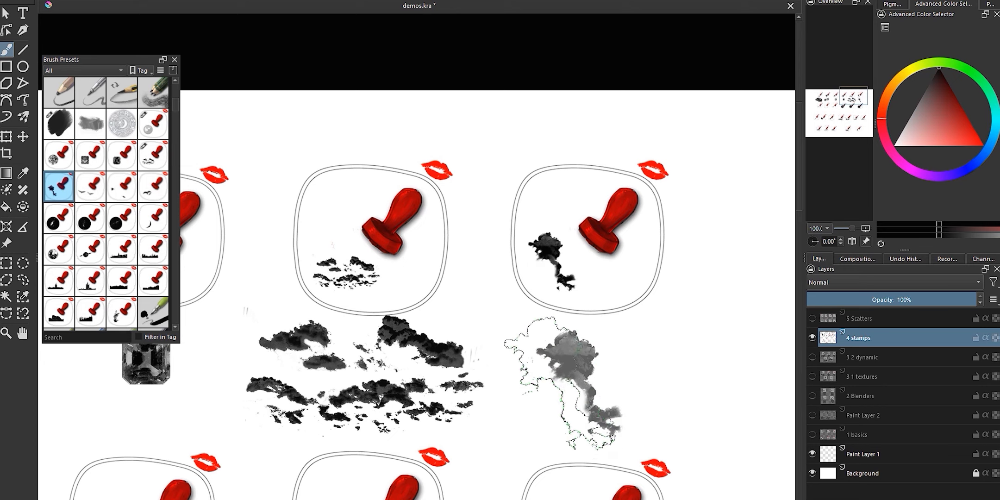
left_click(577, 379)
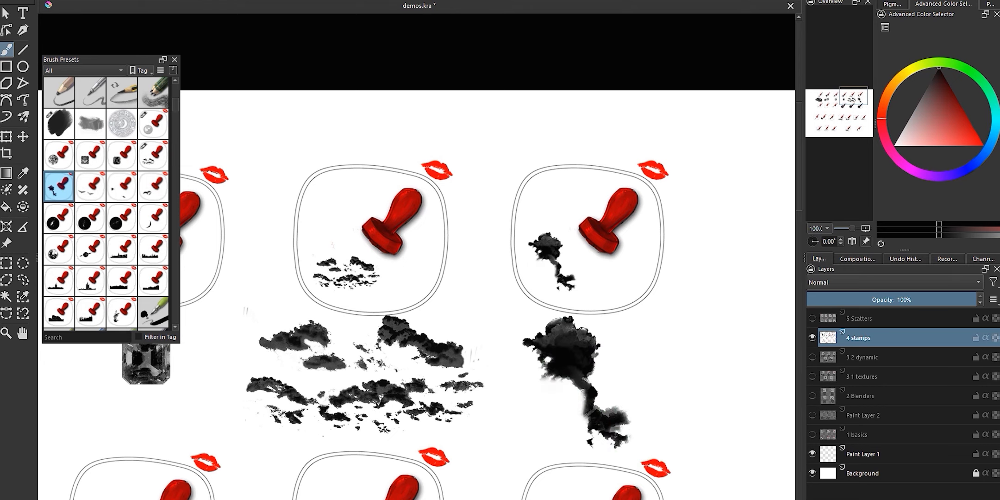
Stamp black samples of the three bird presets beneath their icons on the 4 stamps layer
left_click_drag(230, 407, 560, 231)
left_click(96, 179)
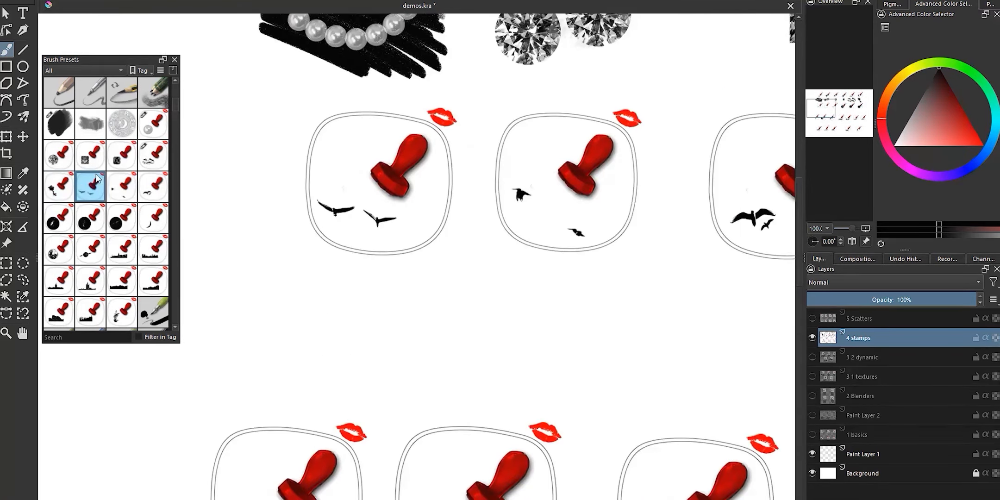
left_click(121, 185)
left_click_drag(486, 273, 643, 365)
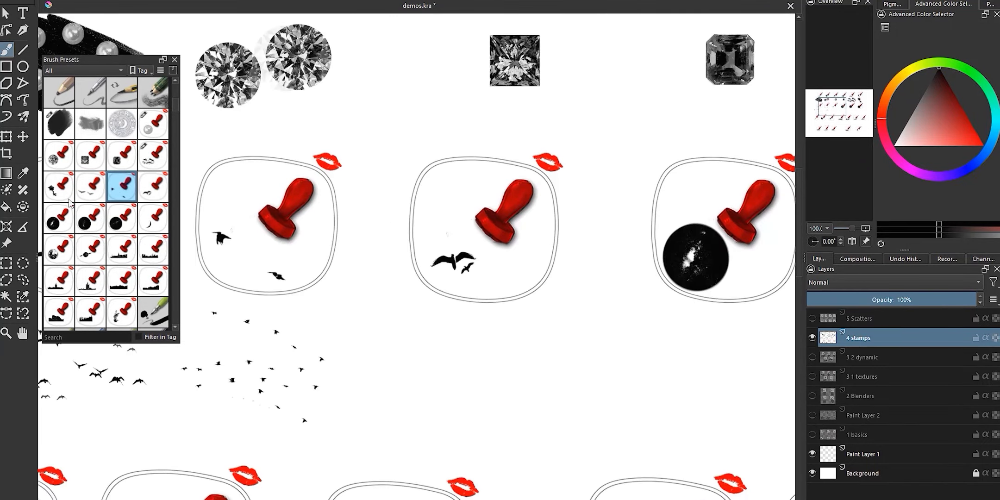
left_click(152, 185)
left_click_drag(449, 320, 532, 421)
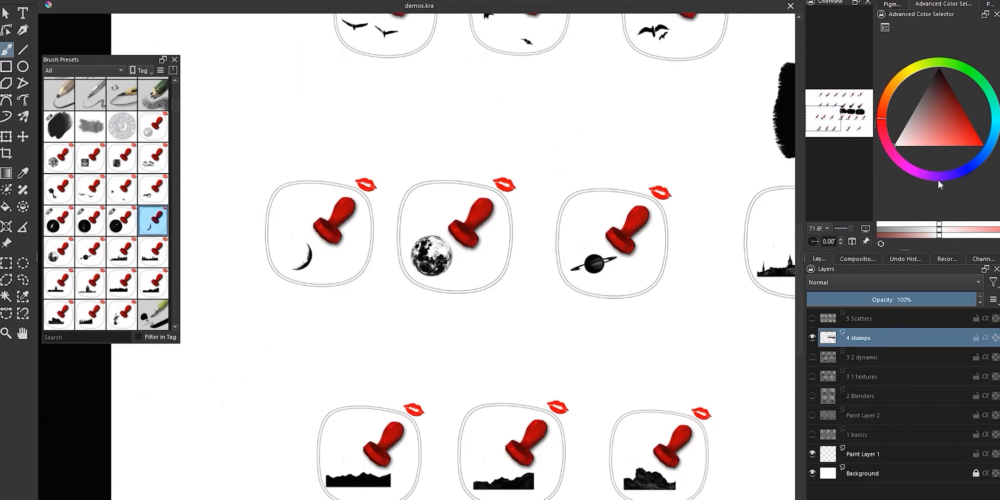
Stamp black samples of the crescent moon, full moon and ringed planet presets beneath their icons
left_click(308, 338)
left_click(55, 265)
left_click(446, 346)
scroll(446, 346, "up", 2)
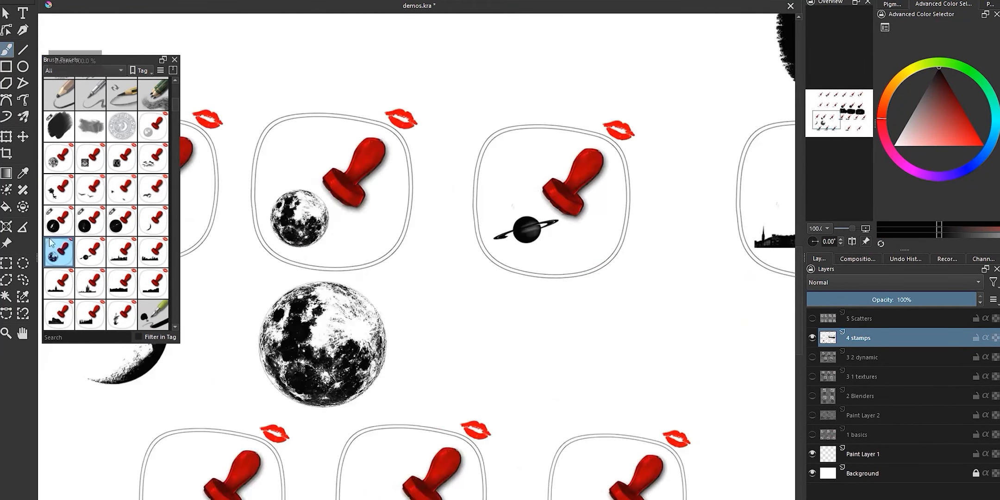
left_click(89, 252)
left_click(546, 345)
scroll(546, 344, "down", 3)
scroll(588, 291, "up", 3)
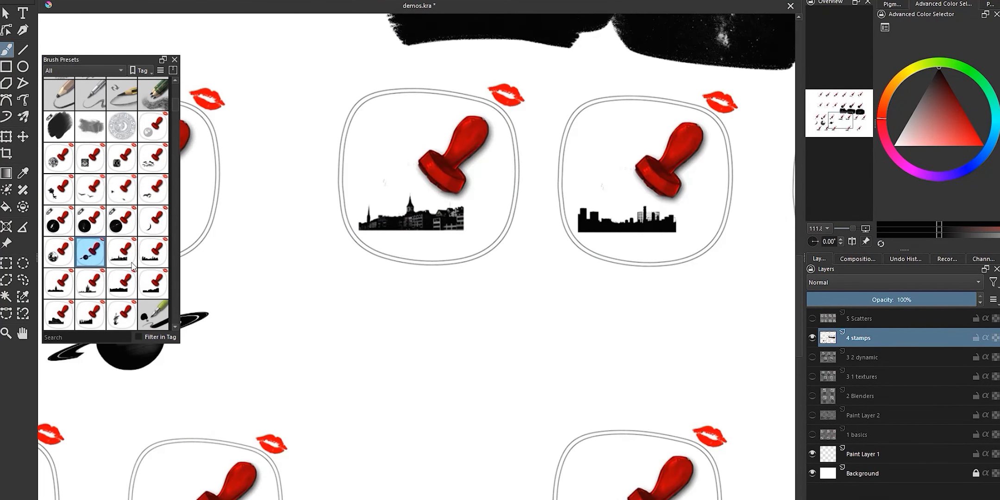
Stamp the old-town church skyline and the modern city skyline presets beneath their icons
left_click(121, 252)
left_click(412, 343)
scroll(363, 263, "down", 2)
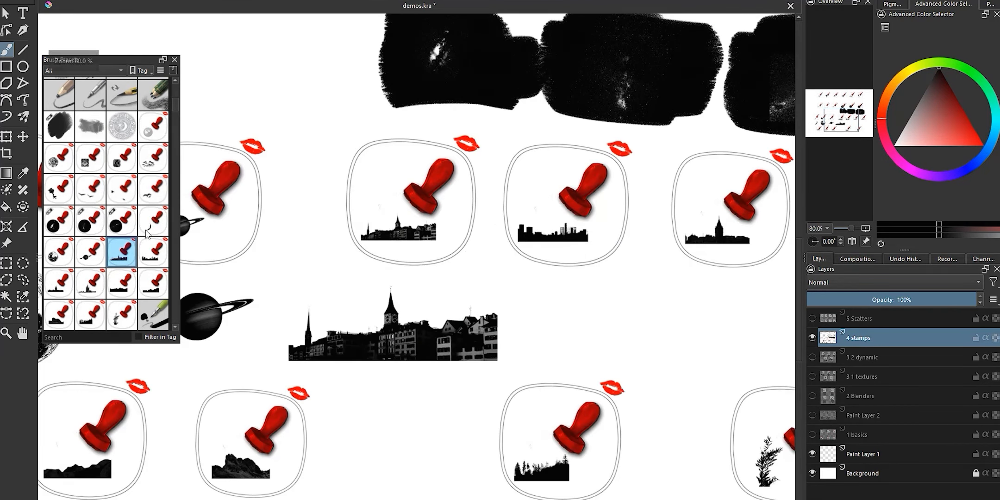
left_click(153, 253)
left_click(559, 310)
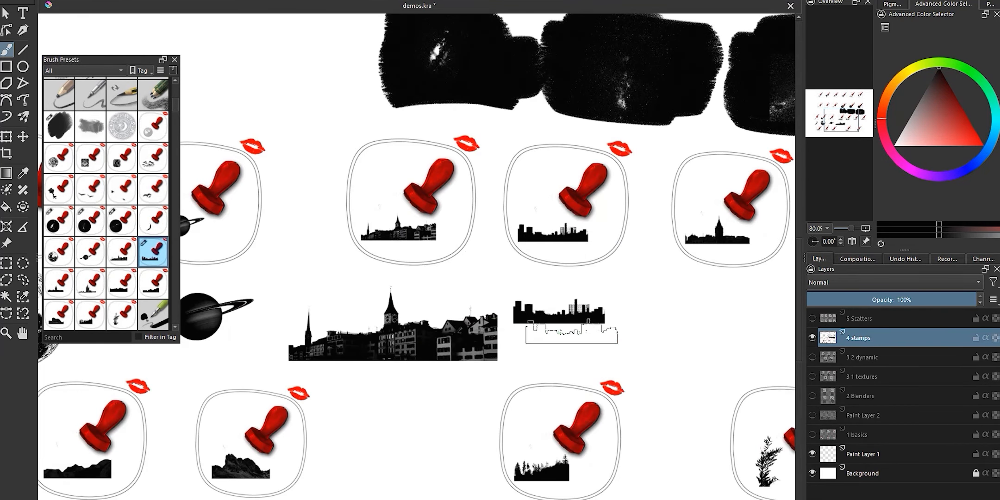
Stamp the pointed-tower skyline and the cathedral skyline presets beneath their icons
scroll(563, 334, "up", 2)
scroll(474, 325, "down", 1)
left_click(51, 280)
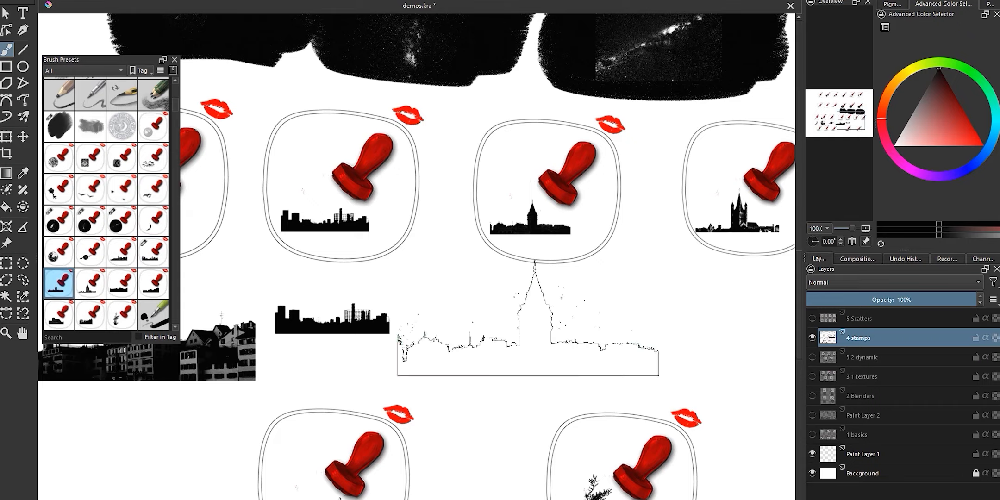
left_click(518, 340)
scroll(532, 319, "down", 1)
scroll(532, 319, "up", 2)
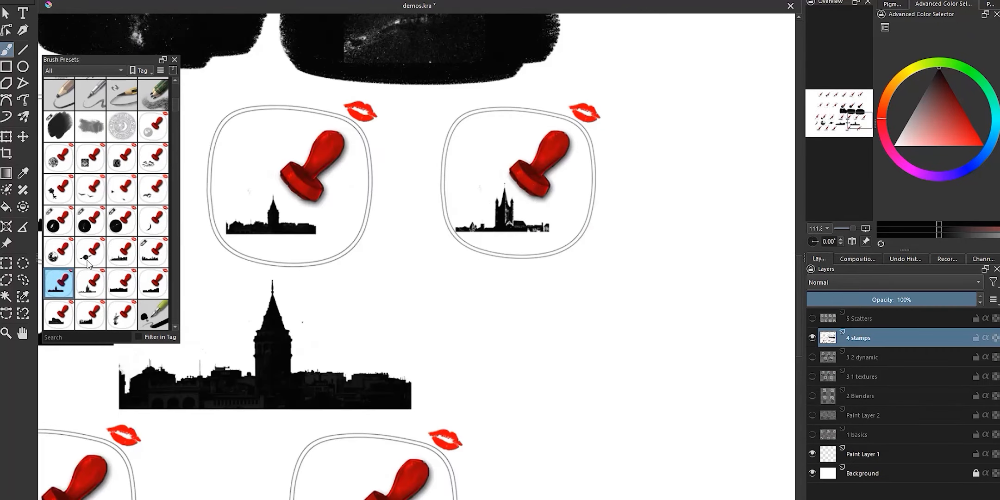
left_click(90, 283)
left_click(592, 305)
Stamp the first two mountain ridge presets beneath their icons in the lowest row and save the document
scroll(766, 251, "down", 2)
scroll(770, 252, "down", 4)
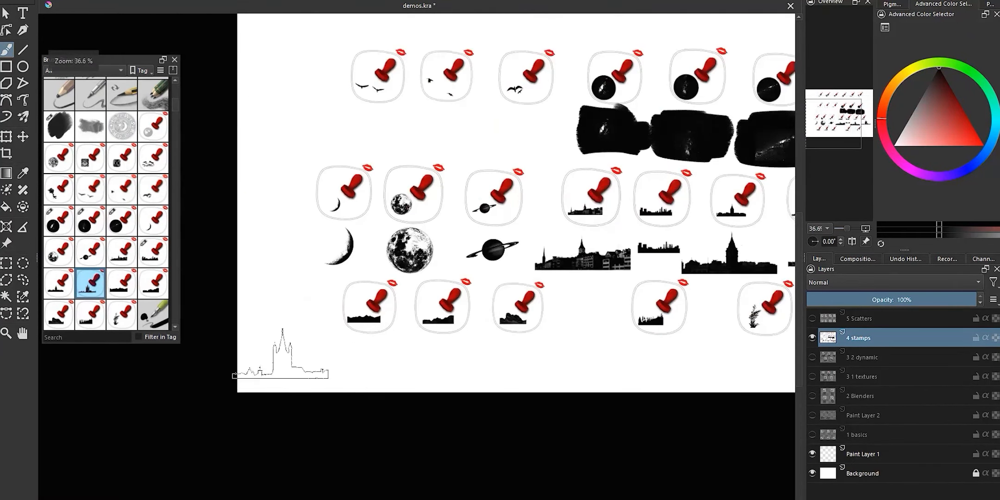
scroll(297, 350, "up", 4)
left_click(122, 283)
left_click(326, 406)
left_click(153, 283)
left_click(499, 437)
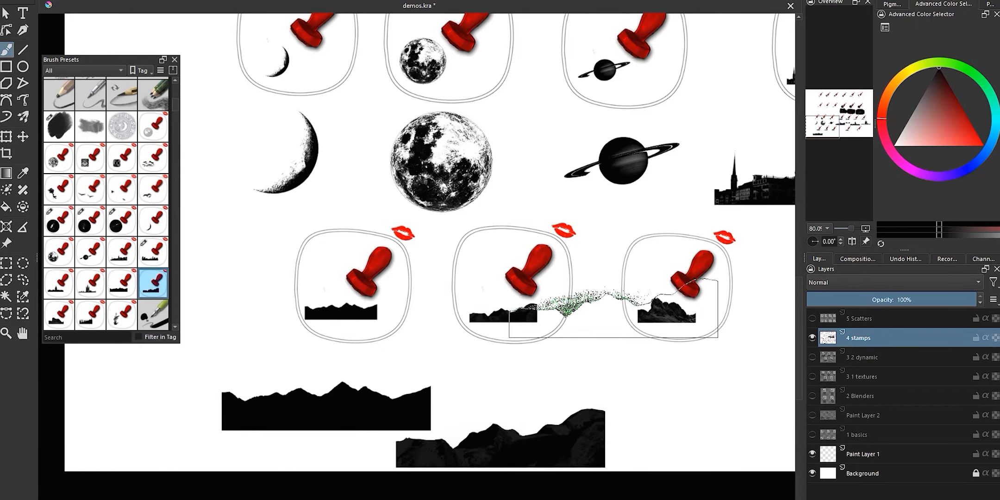
key("ctrl+s")
Stamp the rocky peak preset in black beneath its icon, beside the mountain ridges
scroll(613, 308, "down", 1)
scroll(704, 352, "up", 5)
left_click(58, 315)
scroll(511, 386, "down", 5)
left_click(555, 393)
scroll(602, 407, "up", 6)
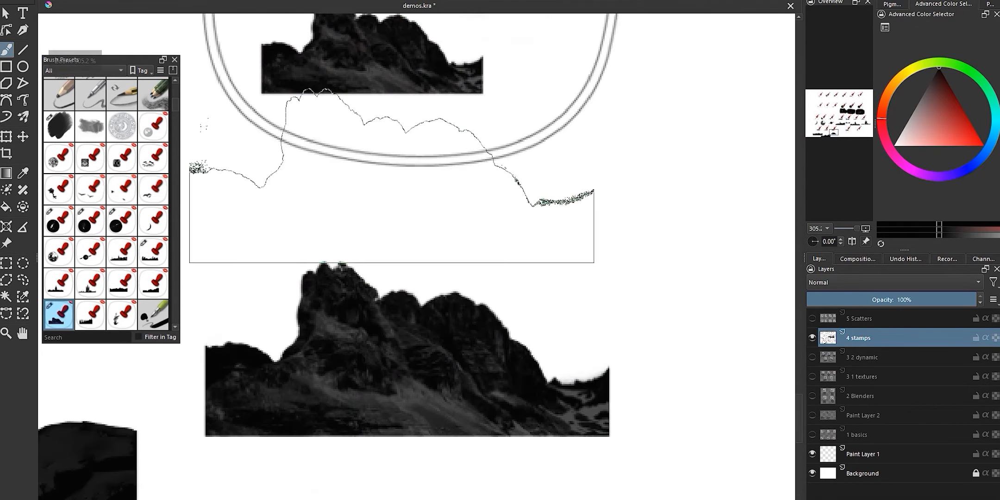
Stamp the forest hillside preset in black beneath its icon
scroll(270, 277, "down", 6)
scroll(94, 250, "up", 1)
scroll(95, 250, "down", 2)
left_click(90, 221)
left_click(574, 306)
scroll(649, 289, "up", 3)
scroll(282, 283, "down", 3)
Select the leafy plant stamp preset, reduce its brush size and stamp it beside its icon
left_click(122, 220)
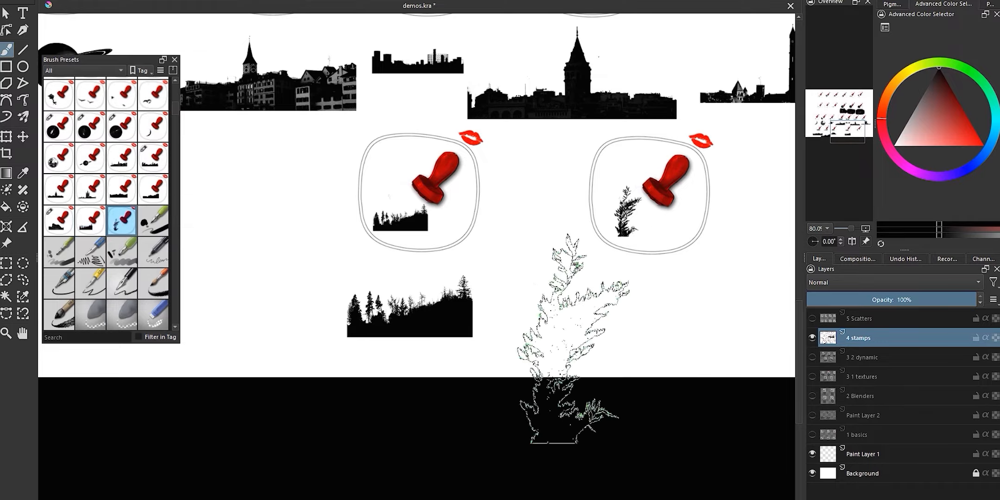
key("bracketleft")
key("bracketleft")
key("bracketleft")
key("bracketleft")
key("bracketleft")
key("bracketleft")
key("bracketleft")
key("bracketleft")
left_click(678, 309)
scroll(556, 283, "down", 4)
scroll(651, 288, "up", 6)
scroll(574, 301, "down", 4)
scroll(370, 331, "down", 4)
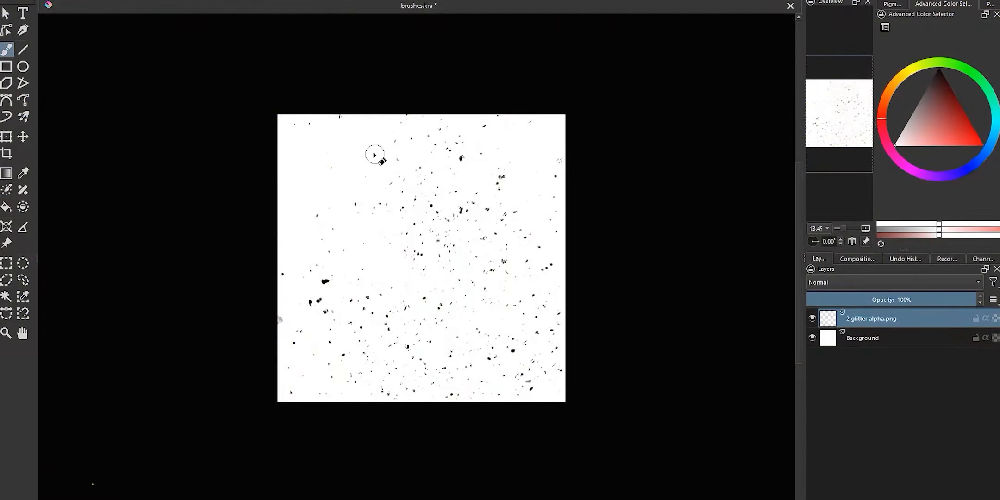
In brushes.kra, erase the surplus specks on the 2 glitter alpha.png layer, leaving only a few sparse clusters
mouse_move(375, 154)
left_mouse_down()
mouse_move(388, 126)
mouse_move(424, 117)
mouse_move(435, 160)
left_mouse_up()
mouse_move(536, 393)
left_mouse_down()
mouse_move(527, 373)
mouse_move(445, 329)
mouse_move(404, 292)
left_mouse_up()
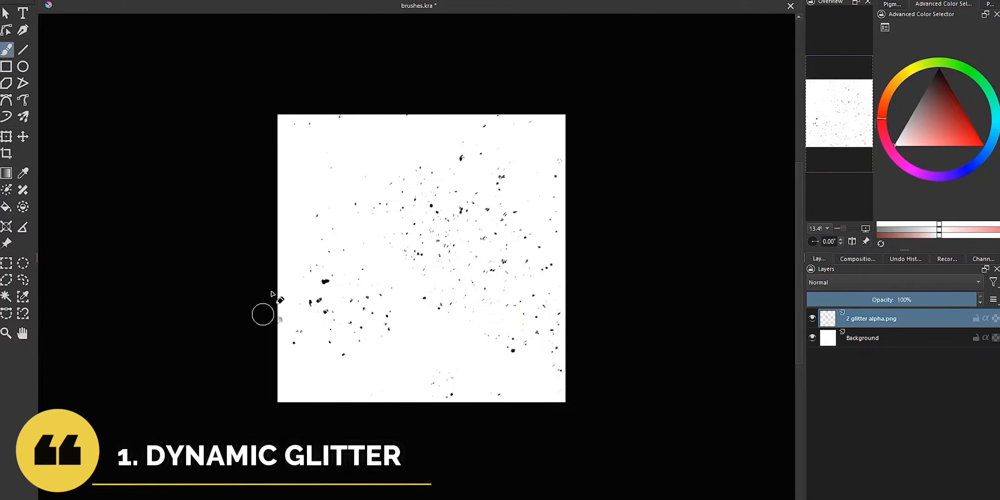
mouse_move(311, 175)
left_mouse_down()
mouse_move(477, 105)
mouse_move(549, 236)
mouse_move(522, 308)
left_mouse_up()
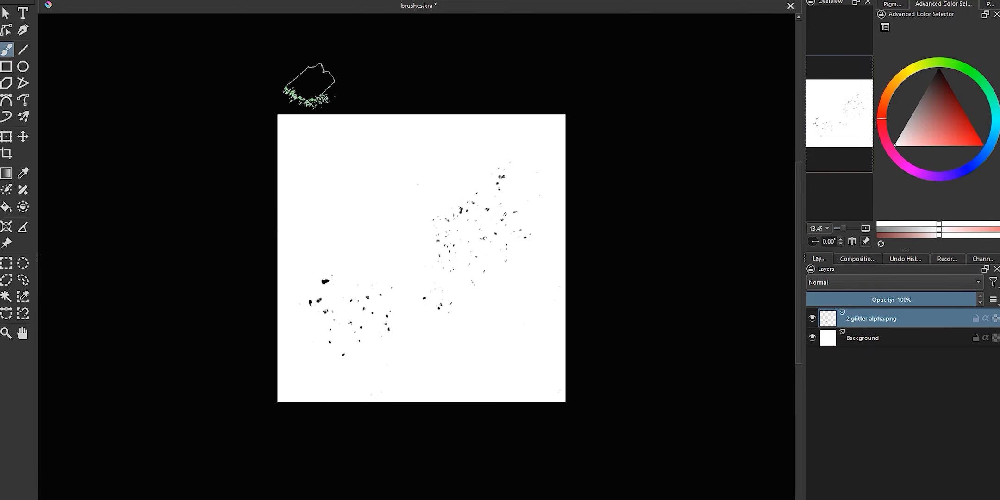
Create a predefined brush tip named Glitter Stamp from the canvas, with automatic spacing and the mask created from color
key("F5")
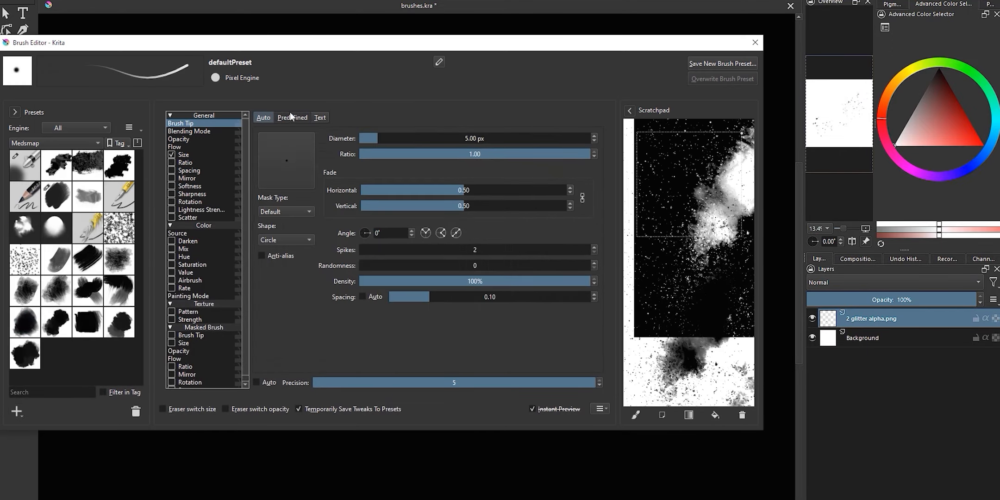
left_click(290, 117)
left_click(333, 361)
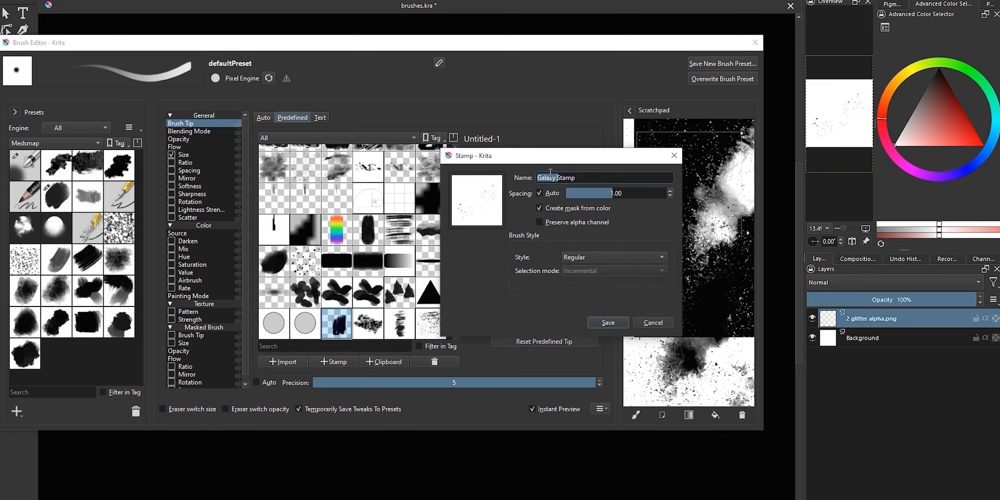
left_click(607, 322)
Enable Rotation driven by Distance and shape its curve into two peaks, with both ends at -180°
left_click_drag(323, 42, 454, 332)
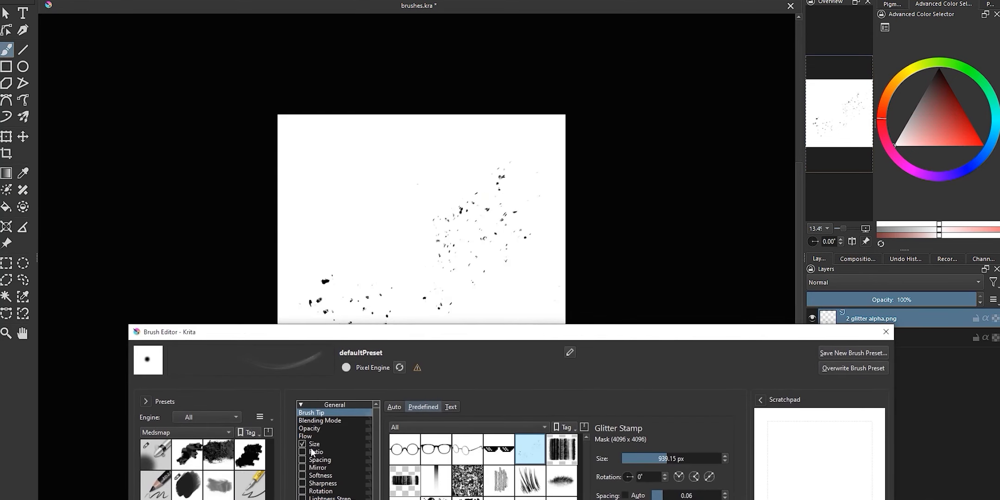
left_click(302, 491)
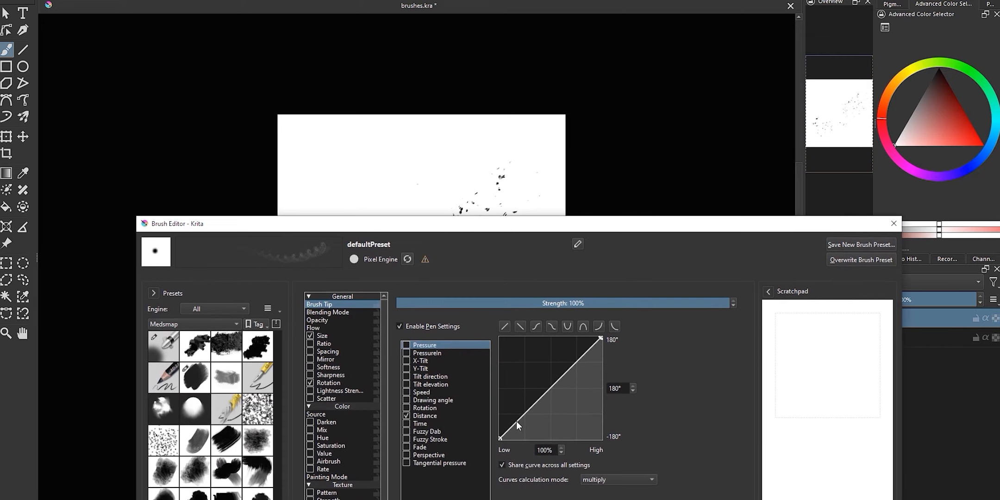
left_click_drag(516, 421, 541, 411)
left_click_drag(601, 340, 602, 439)
scroll(337, 98, "up", 1)
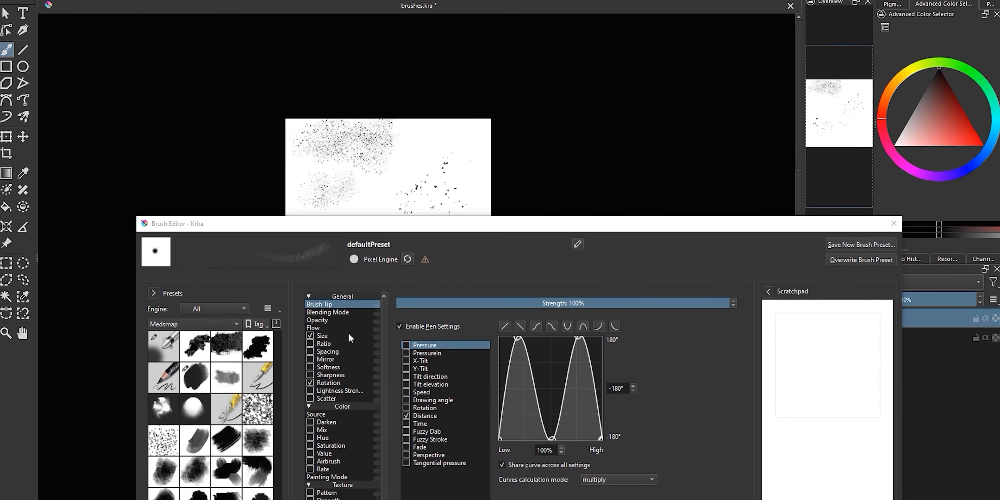
Set the Glitter Stamp tip's spacing to 0.19 and paint glitter test strokes on the canvas
left_click(326, 304)
left_click_drag(370, 136, 355, 47)
scroll(356, 47, "down", 1)
scroll(415, 162, "up", 2)
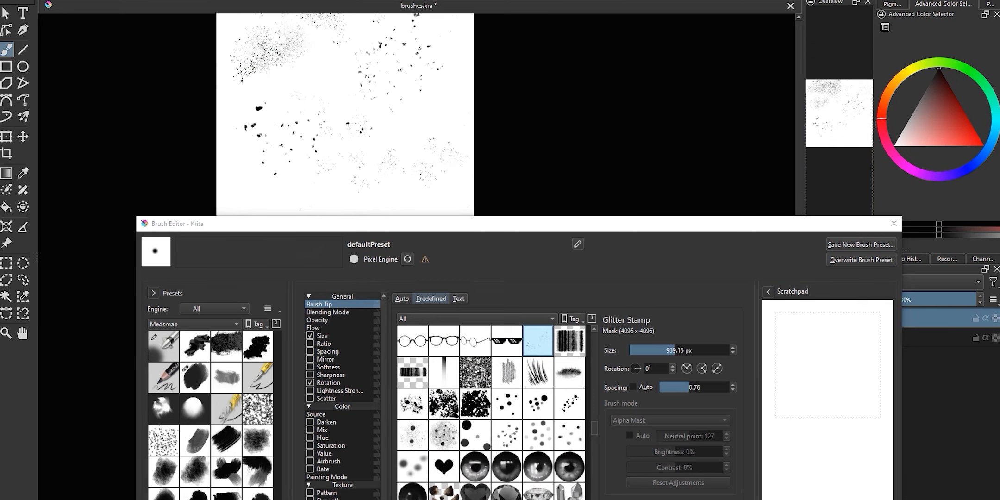
scroll(208, 92, "down", 2)
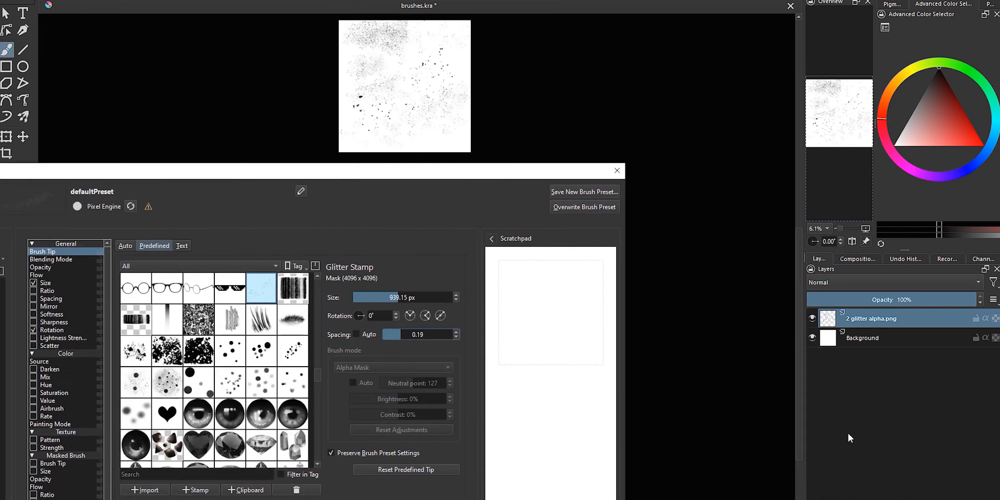
Fill the Background layer with black, hide the glitter alpha layer and add a new paint layer above the background
left_click(855, 342)
key("f")
left_click(410, 107)
left_click(811, 318)
left_click(812, 498)
Switch the foreground color to white and paint a glitter test stroke on Paint Layer 1 with the Freehand Brush
key("x")
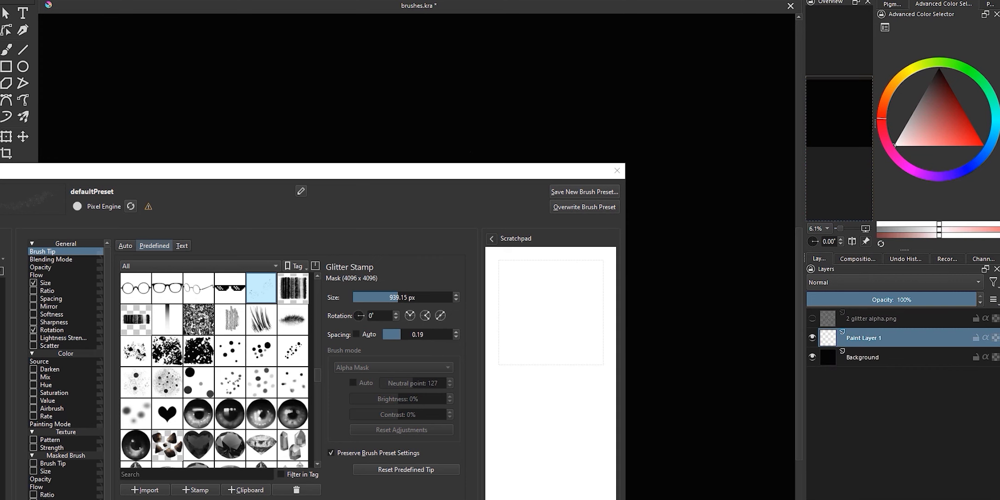
scroll(694, 203, "down", 2)
left_click(7, 50)
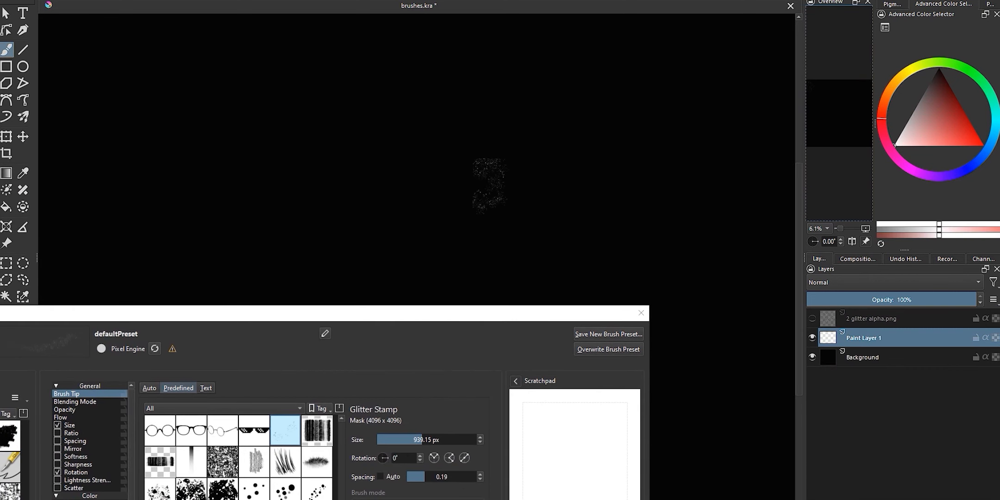
mouse_move(485, 202)
left_mouse_down()
mouse_move(563, 264)
mouse_move(435, 221)
left_mouse_up()
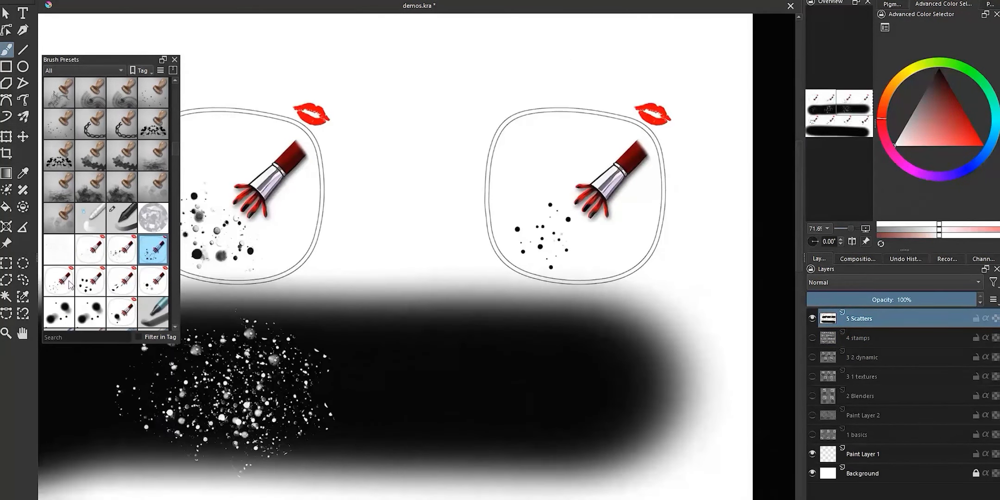
In demos.kra, paint white samples of the fine dots, rounded flakes and elongated flakes scatter presets on the black bands
left_click(59, 280)
left_click_drag(586, 340, 514, 392)
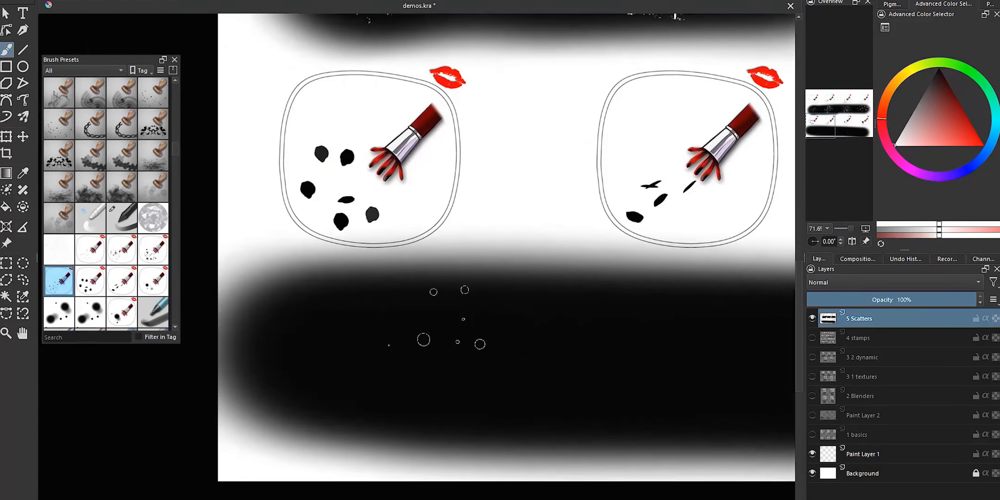
left_click(86, 290)
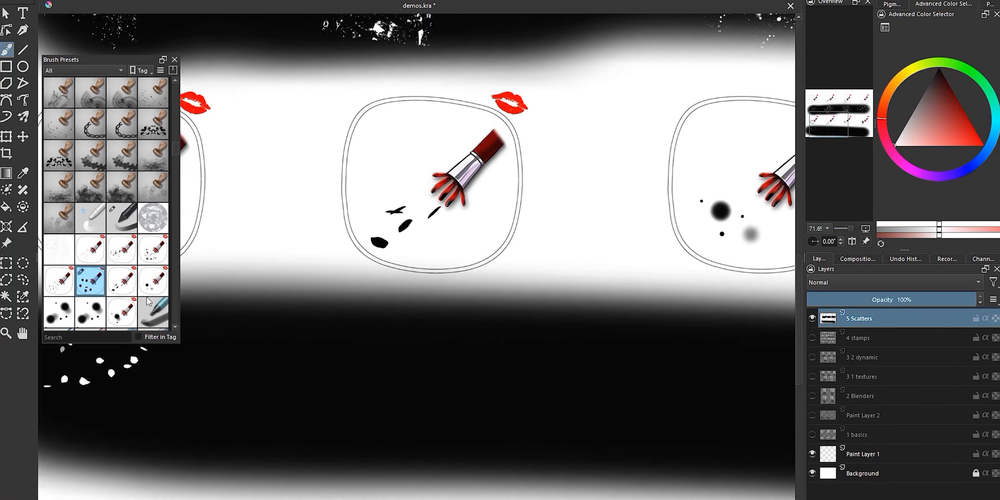
left_click(121, 281)
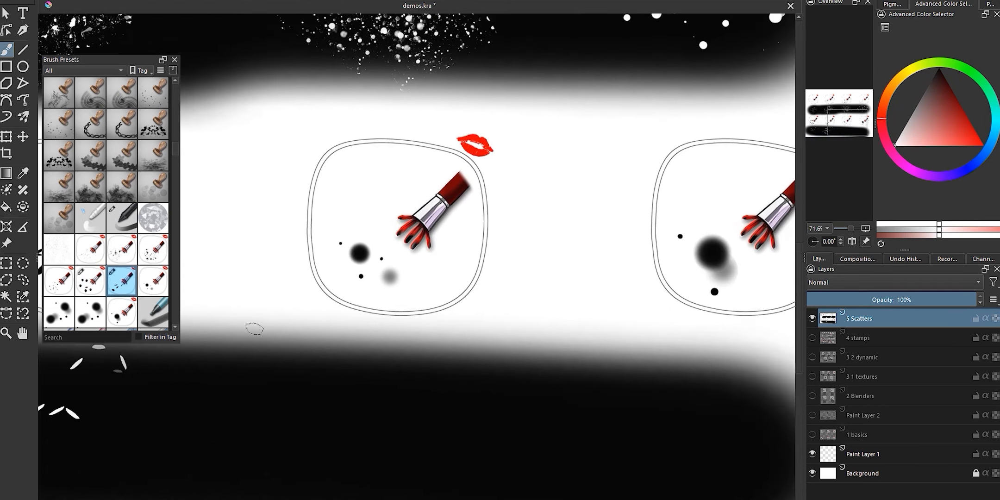
Paint white samples of the small and large soft-dot scatter presets on the black band beneath their icons
left_click(152, 280)
mouse_move(368, 433)
left_mouse_down()
mouse_move(334, 446)
mouse_move(405, 462)
left_mouse_up()
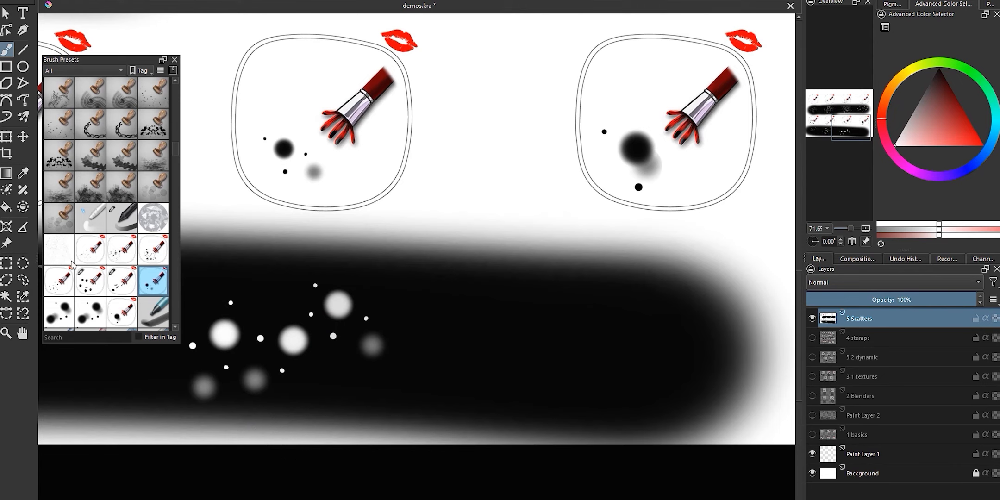
left_click(127, 320)
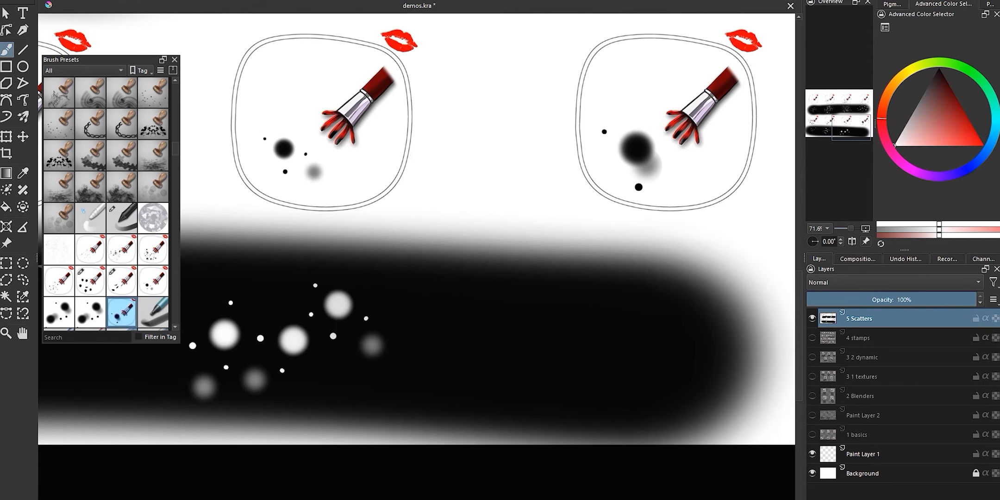
mouse_move(689, 324)
left_mouse_down()
mouse_move(593, 321)
mouse_move(561, 362)
mouse_move(649, 325)
mouse_move(519, 396)
left_mouse_up()
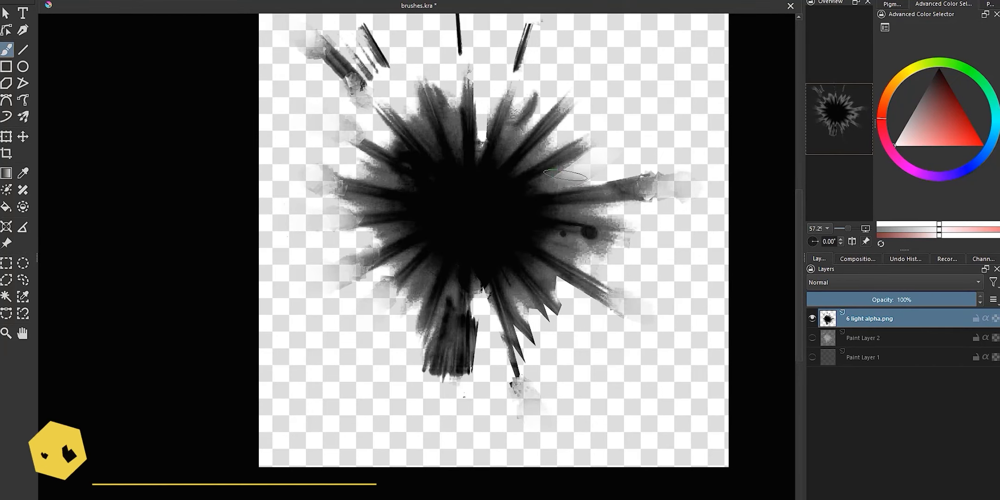
Smudge the upper, upper-left and right rays of the black burst on the 6 light alpha.png layer into softer streaks
left_click_drag(587, 176, 518, 101)
left_click_drag(469, 155, 468, 16)
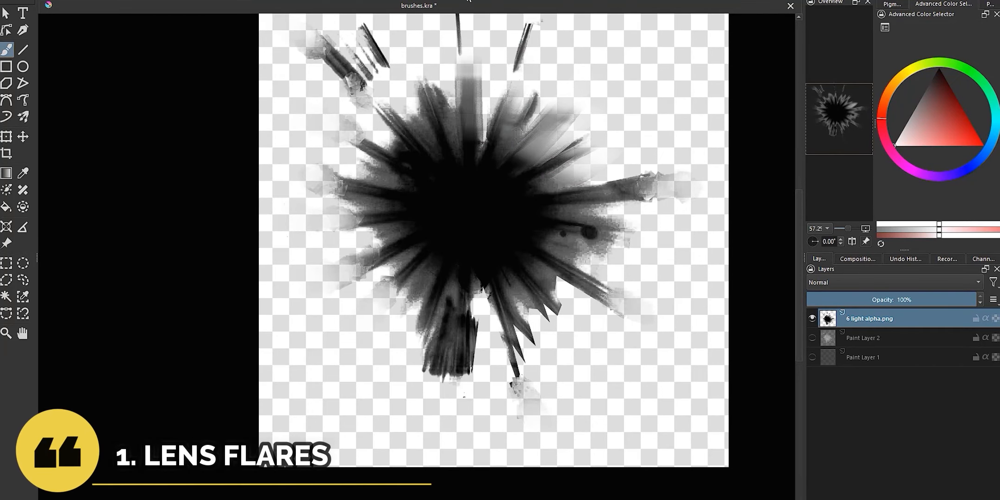
mouse_move(427, 95)
left_mouse_down()
mouse_move(394, 99)
mouse_move(437, 174)
mouse_move(438, 165)
mouse_move(381, 175)
left_mouse_up()
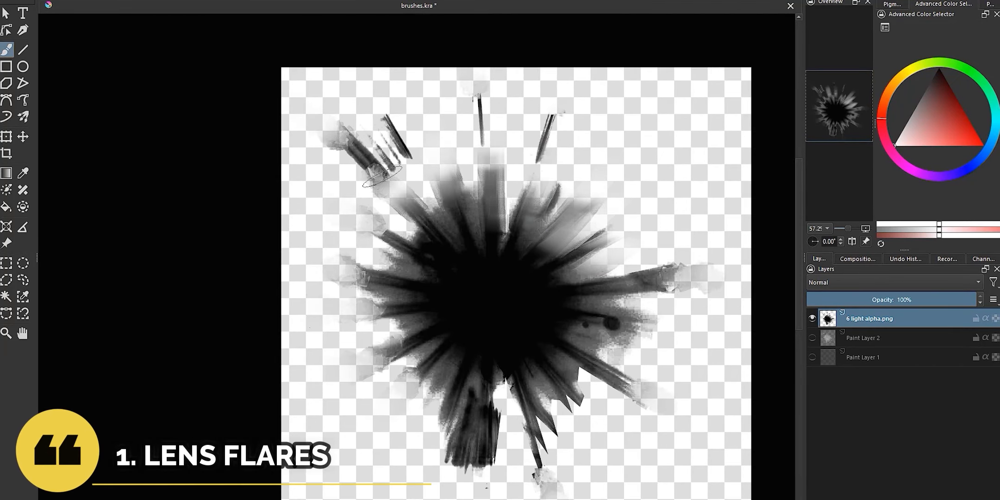
key("bracketright")
key("bracketright")
left_click_drag(678, 278, 572, 289)
Set the brush size to 51 px, swap the foreground color to black and streak the burst's lower and right rays outward
key("bracketright")
key("bracketright")
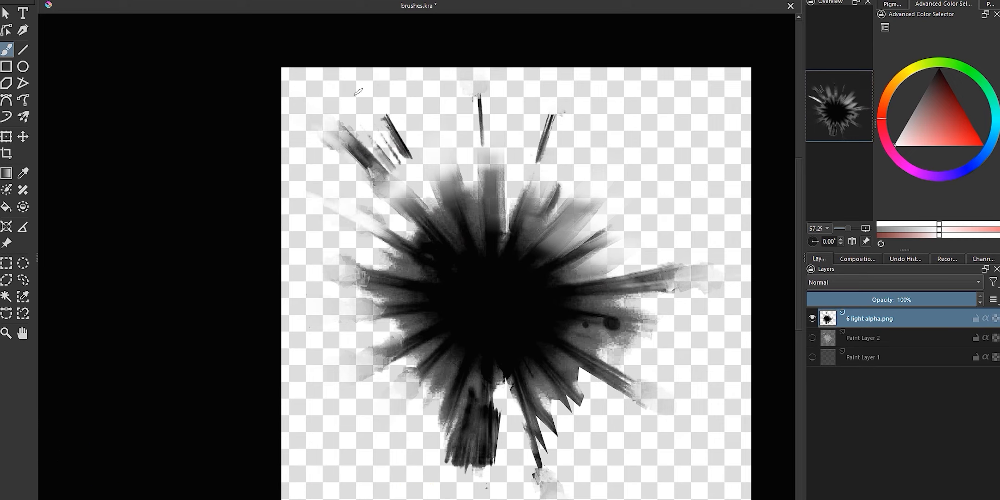
key("bracketright")
key("bracketright")
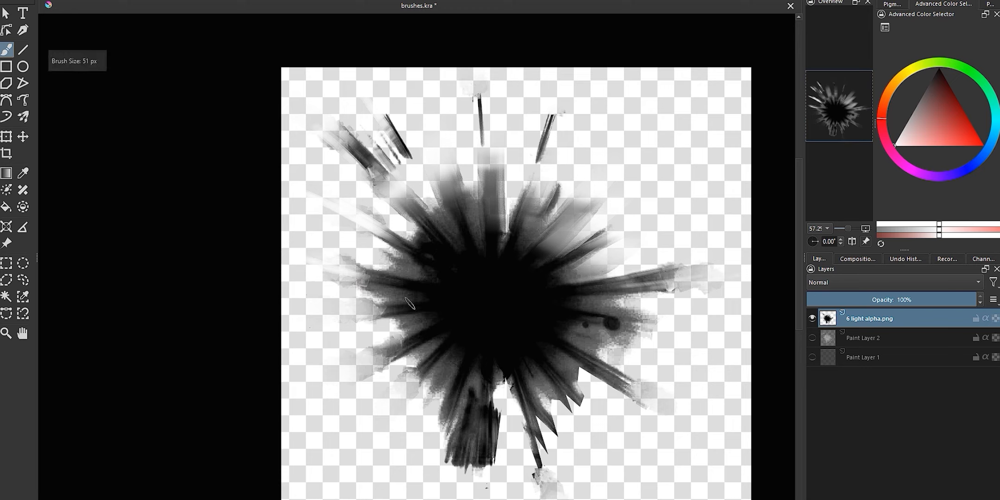
key("x")
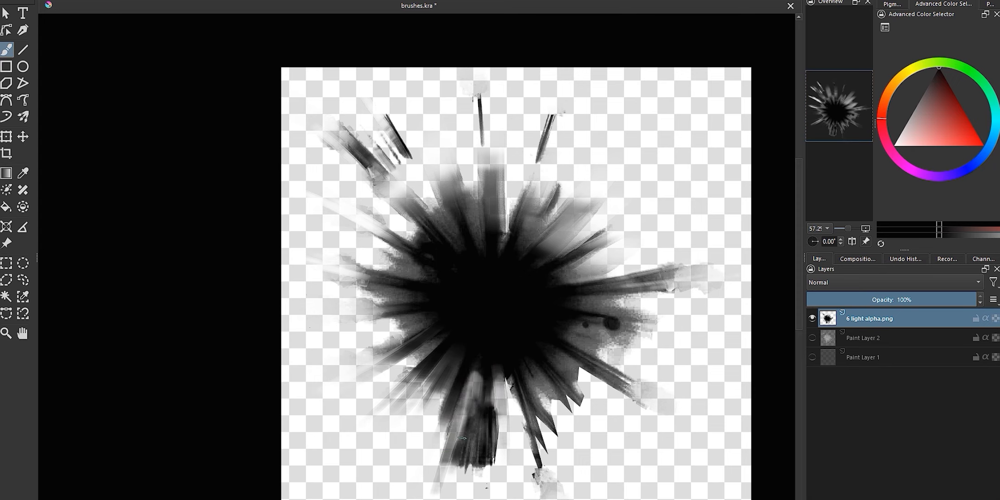
left_click_drag(521, 390, 553, 492)
left_click_drag(552, 491, 521, 405)
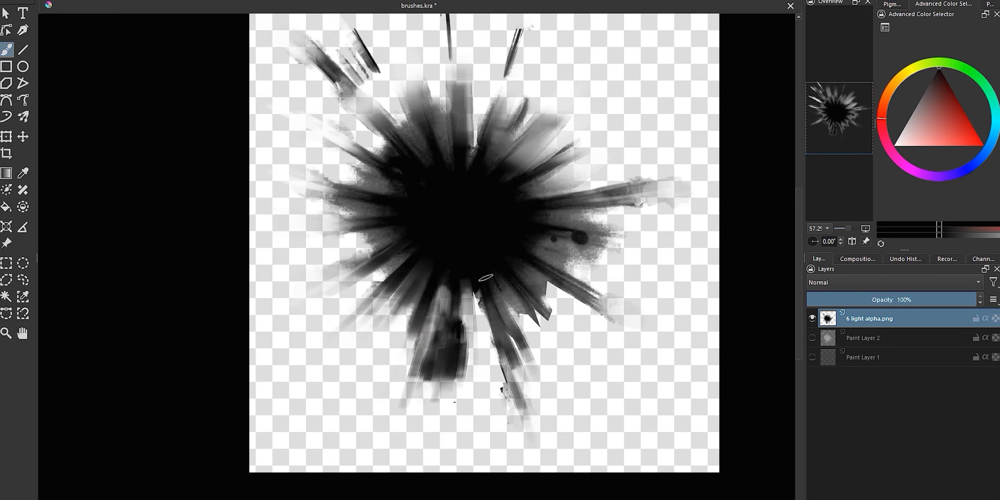
left_click_drag(558, 363, 516, 277)
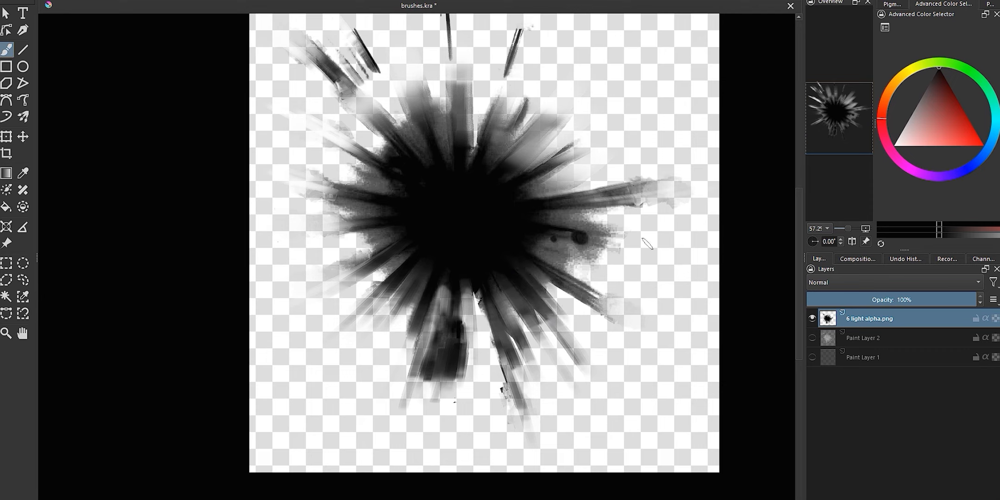
left_click_drag(608, 251, 543, 254)
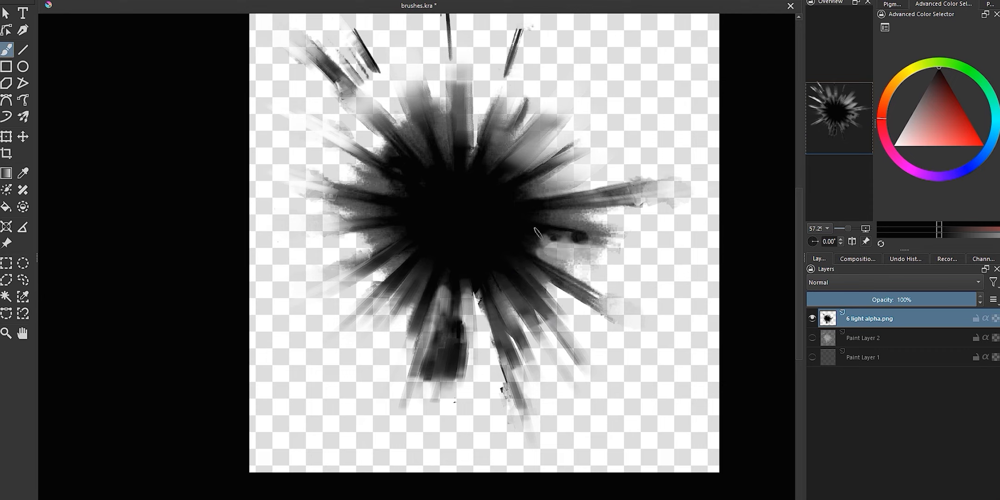
left_click_drag(541, 211, 617, 212)
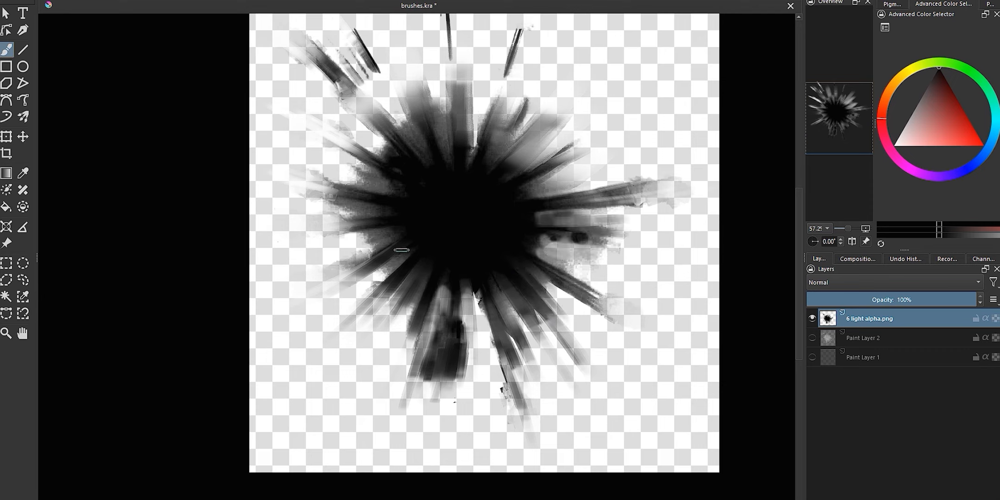
Paint long thin black rays from the burst toward its upper right, lower left and top, undoing the unwanted stroke
left_click_drag(496, 183, 601, 56)
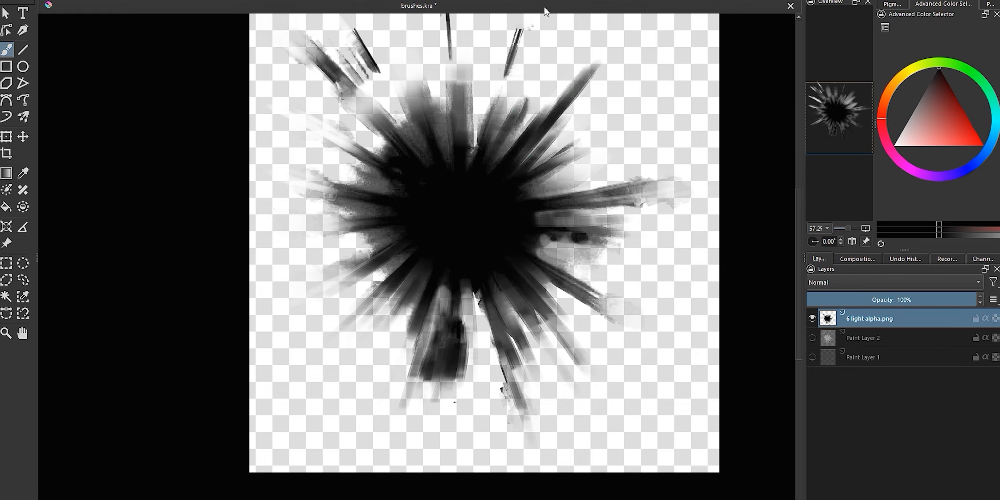
mouse_move(393, 279)
left_mouse_down()
mouse_move(252, 431)
mouse_move(247, 411)
left_mouse_up()
key("ctrl+z")
key("ctrl+z")
left_click_drag(410, 257, 339, 339)
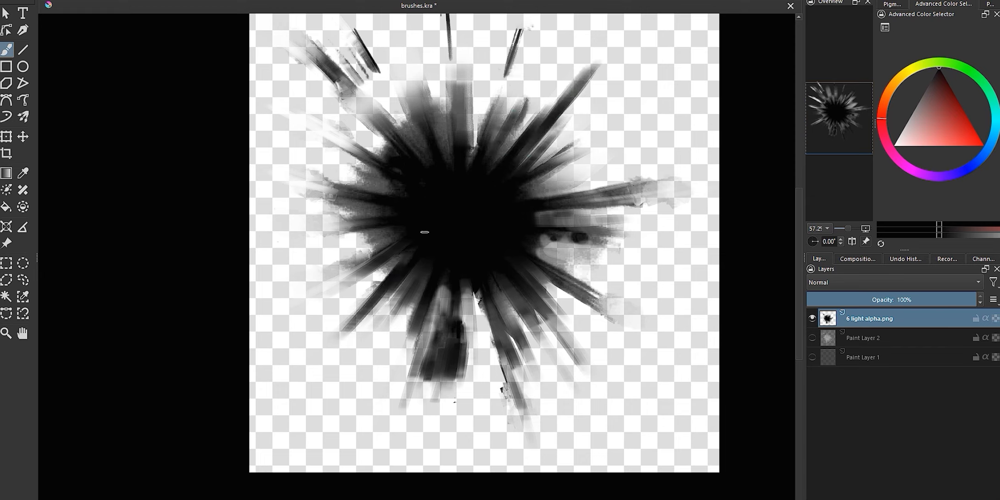
left_click_drag(397, 282, 304, 380)
left_click_drag(460, 153, 464, 83)
scroll(458, 245, "down", 3)
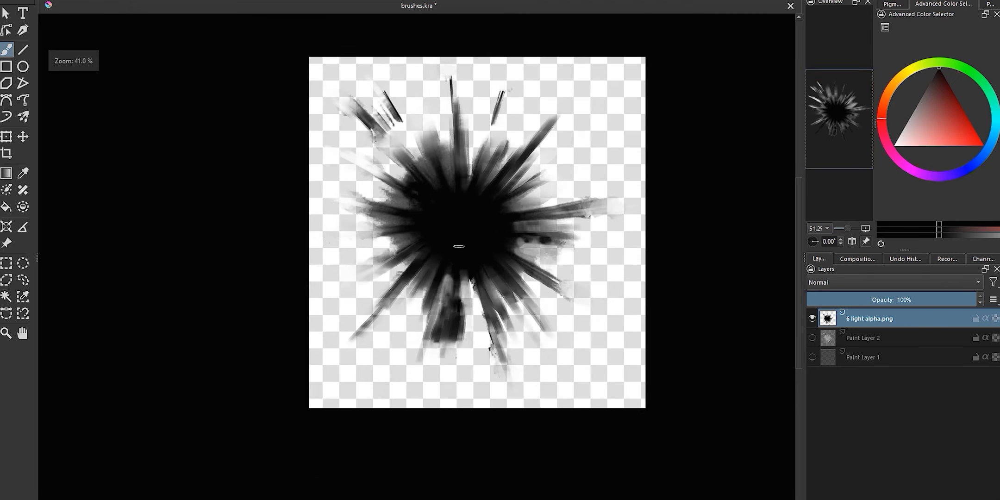
Stamp the finished burst layer as a predefined brush tip named light 362
key("F5")
key("slash")
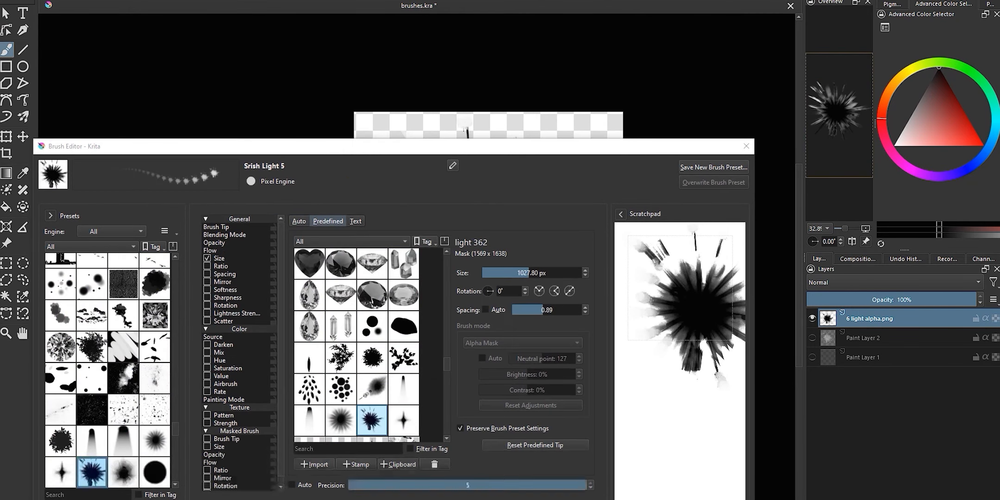
left_click(367, 464)
left_click(622, 336)
left_click(613, 266)
left_click_drag(455, 148, 304, 314)
Hide the 6 light alpha.png layer, clear Paint Layer 2 and fill Paint Layer 1 with black
left_click(811, 318)
left_click(870, 338)
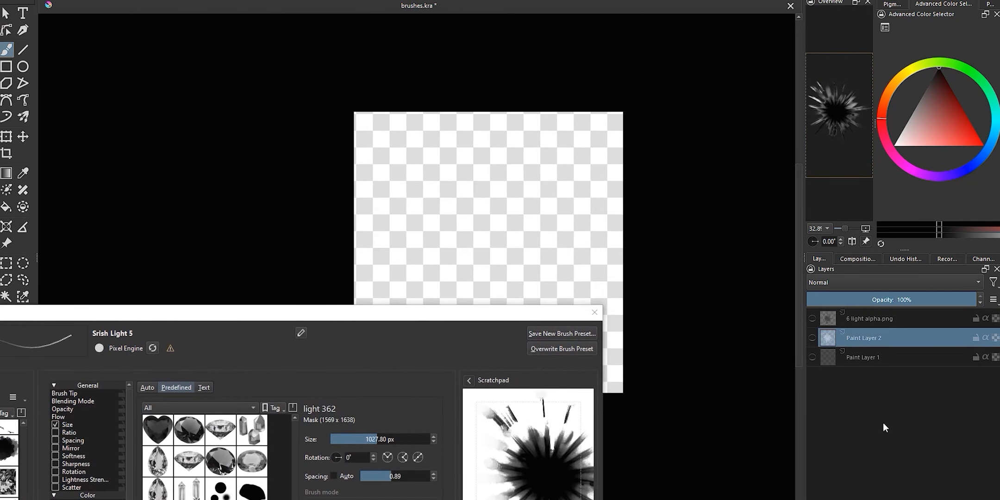
key("shift+Delete")
key("shift+BackSpace")
Switch the foreground color to white and stamp the lens flare once on Paint Layer 2
left_click_drag(926, 145, 894, 145)
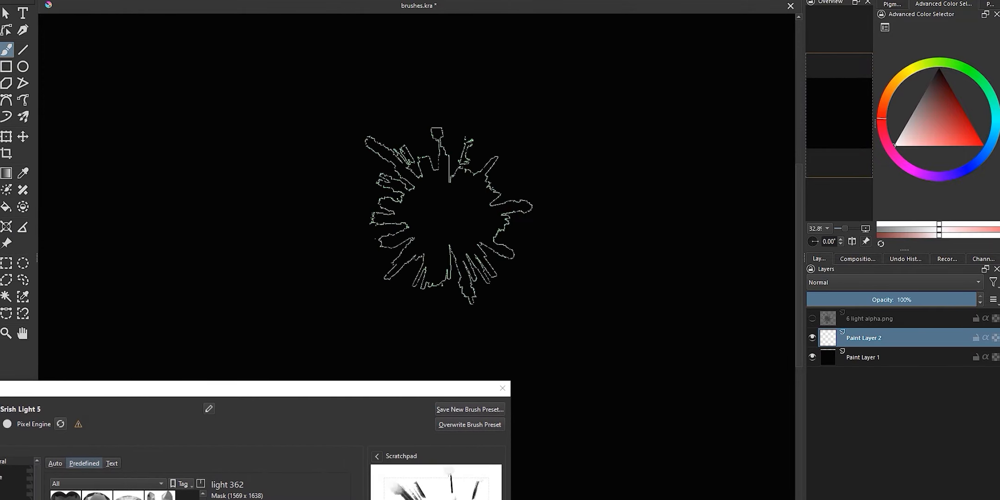
left_click(448, 228)
scroll(648, 266, "up", 2)
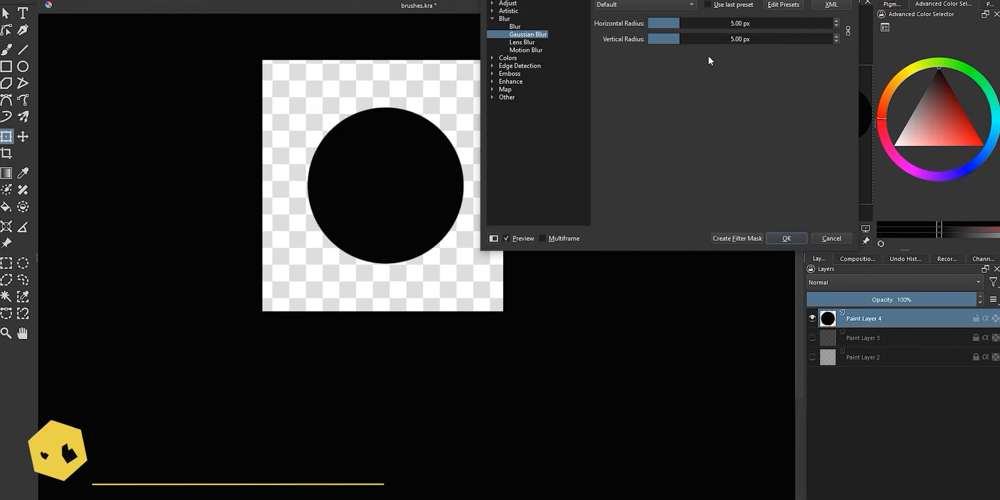
Try a strong Gaussian Blur on the solid black circle in Paint Layer 4
left_click_drag(713, 38, 828, 39)
left_click(788, 238)
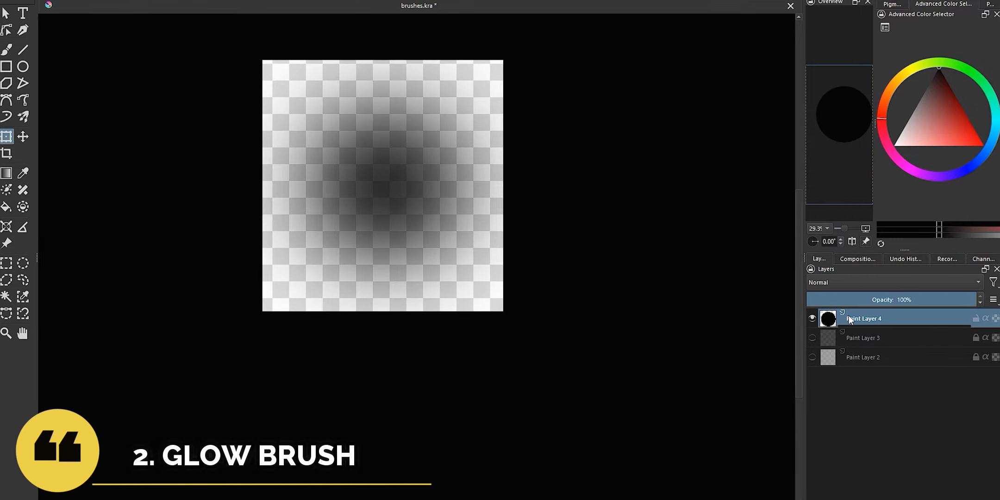
right_click(848, 319)
left_click(890, 141)
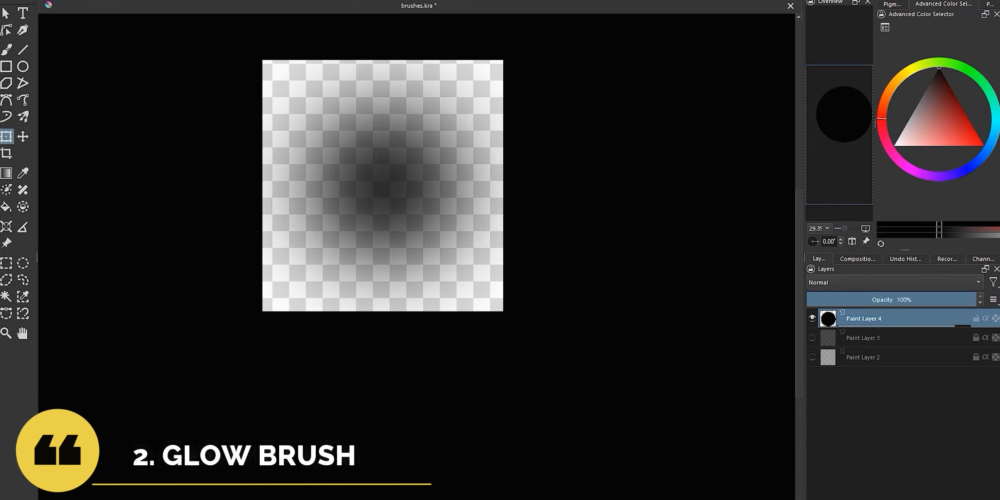
key("ctrl+j")
Transform the black circle to a slightly smaller size and enlarge the canvas around it with the Crop tool
key("ctrl+t")
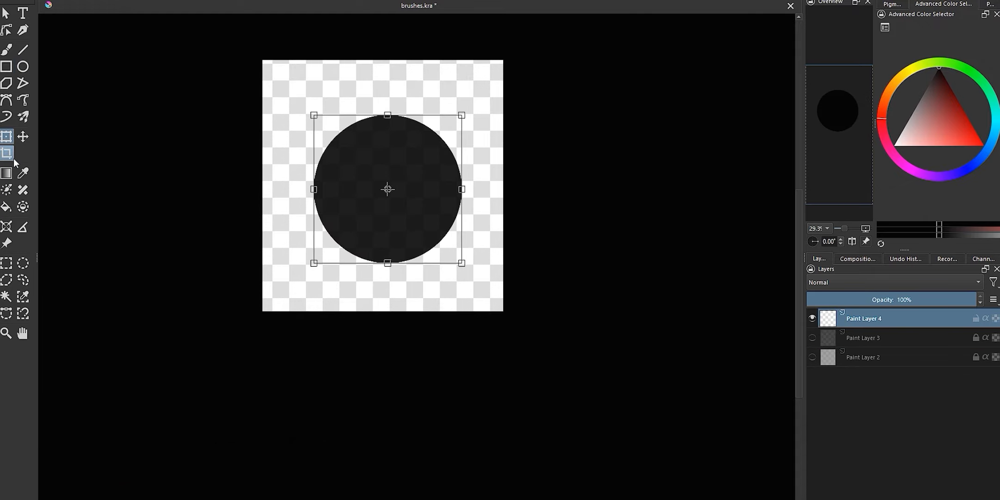
mouse_move(503, 311)
left_mouse_down()
mouse_move(572, 358)
mouse_move(588, 388)
left_mouse_up()
left_click_drag(439, 242, 408, 216)
key("Return")
Apply Gaussian Blur to the circle and draw a solid black ellipse over its blurred center
left_click(136, 0)
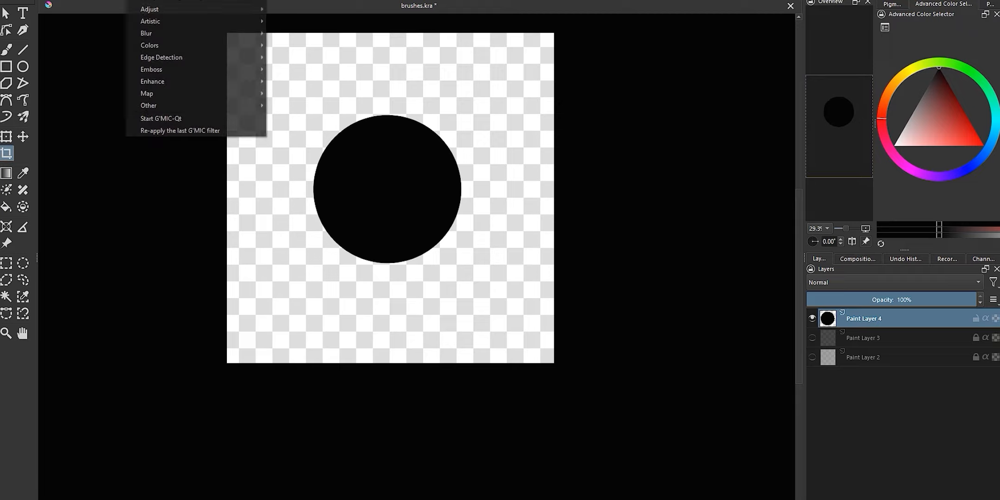
left_click(26, 65)
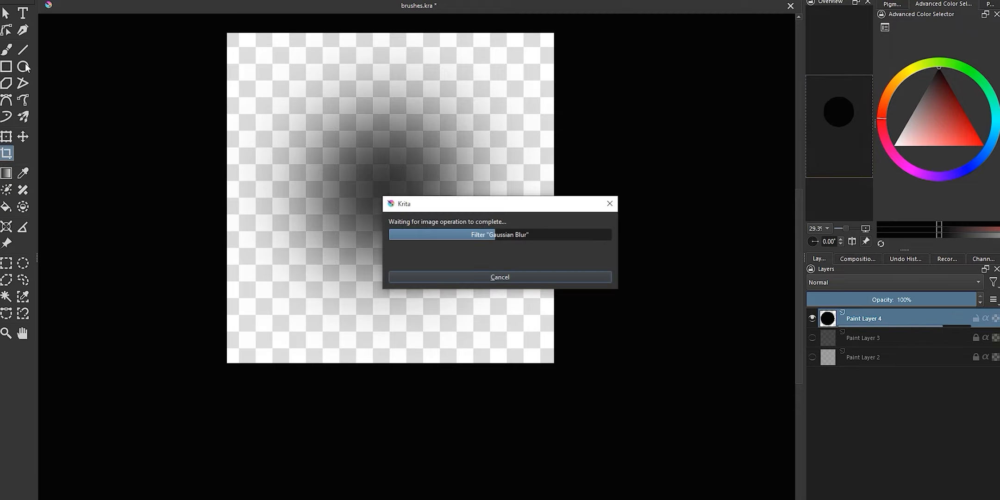
key("Insert")
mouse_move(296, 103)
left_mouse_down()
mouse_move(482, 265)
mouse_move(479, 277)
left_mouse_up()
left_click(23, 67)
key("ctrl+z")
Apply a Gaussian Blur with a 404.20 px horizontal and vertical radius to the combined circle and halo
left_click(136, 0)
mouse_move(157, 33)
left_click(279, 45)
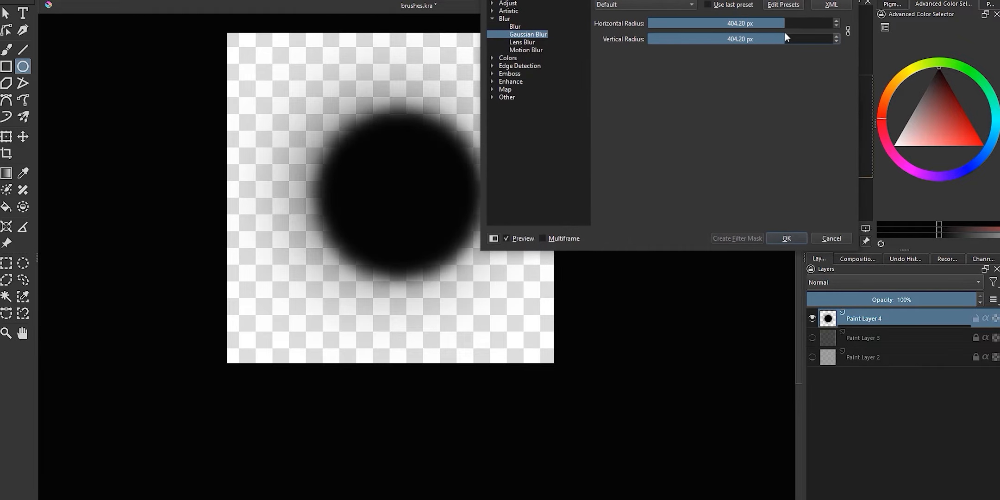
left_click(783, 234)
Stamp the blurred circle as a predefined brush tip named Glow base, using the Freehand Brush's editor
key("minus")
left_click(7, 136)
left_click(6, 49)
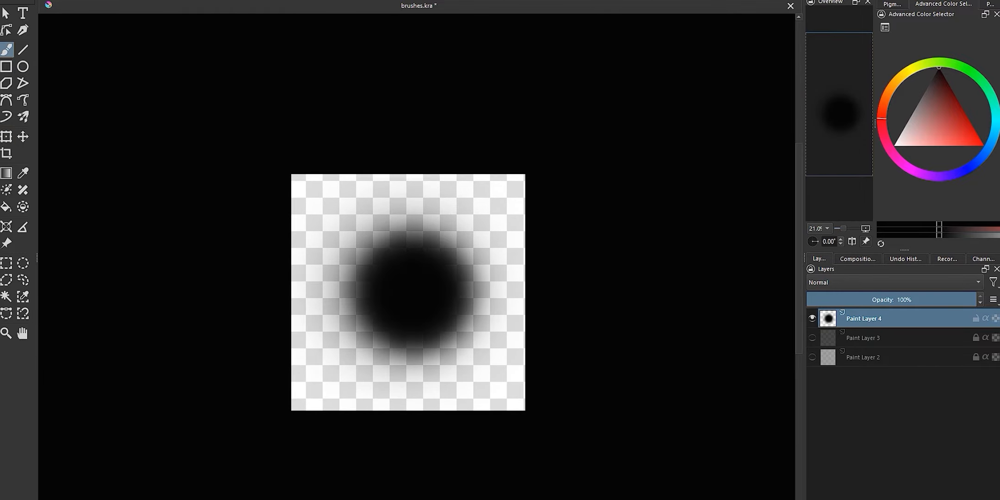
key("F5")
left_click(370, 464)
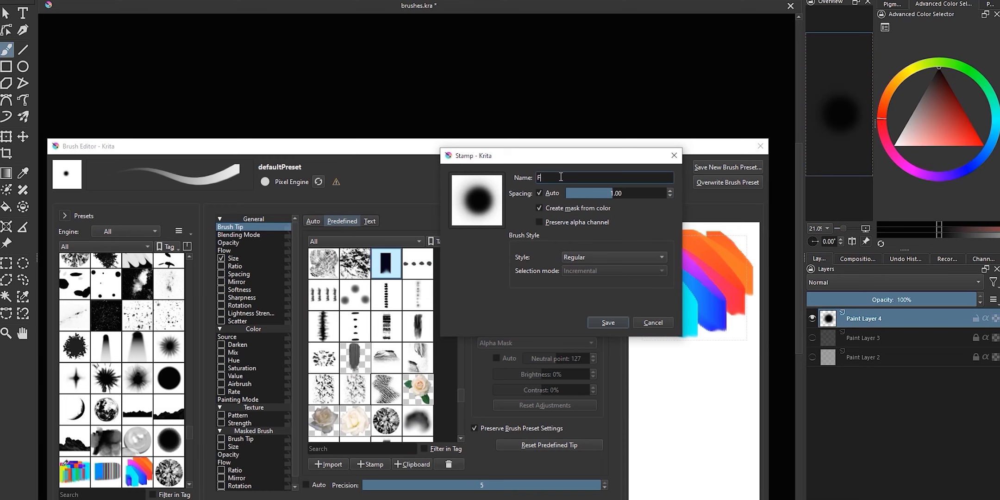
left_click(598, 323)
left_click(688, 280)
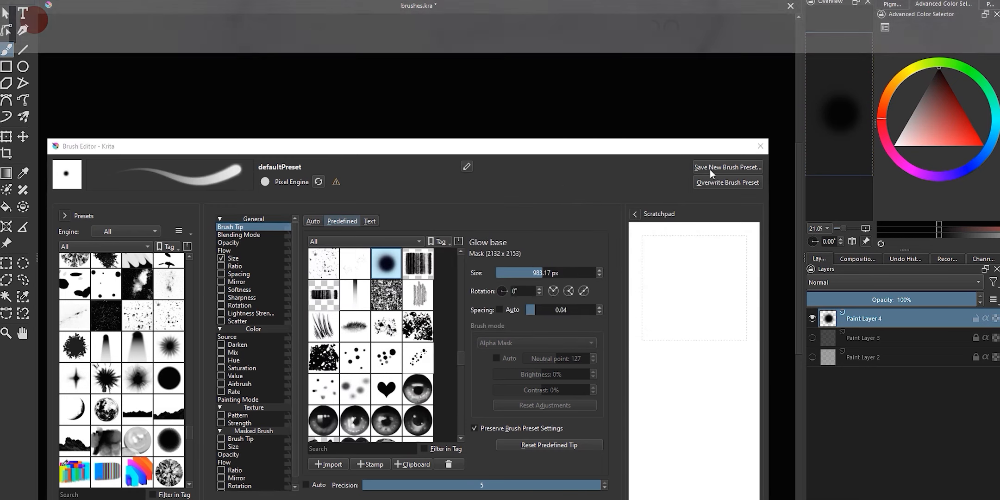
Save the Glow base brush as a new brush preset named Glow
left_click(727, 167)
type("Glow")
left_click(557, 204)
left_click(548, 330)
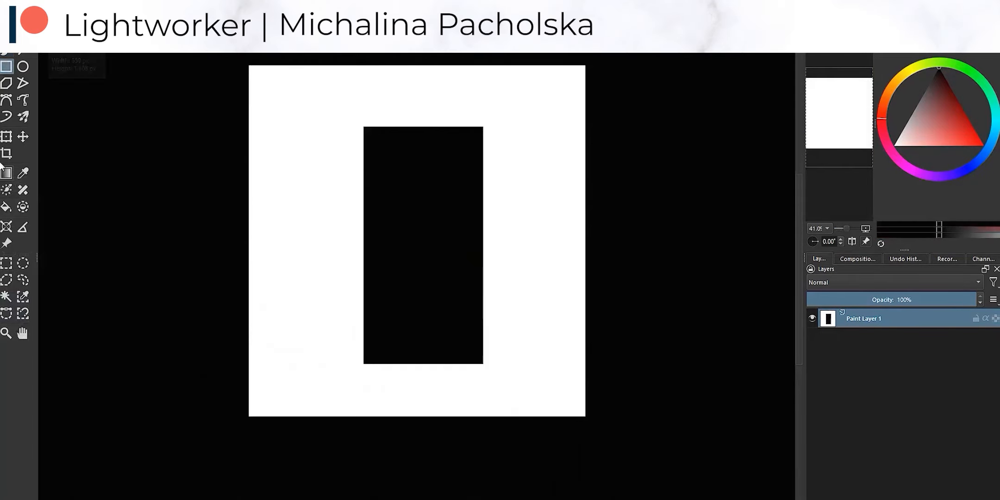
Try smudging the top edge of the black rectangle with the Freehand Brush and undo the trial strokes
left_click(5, 52)
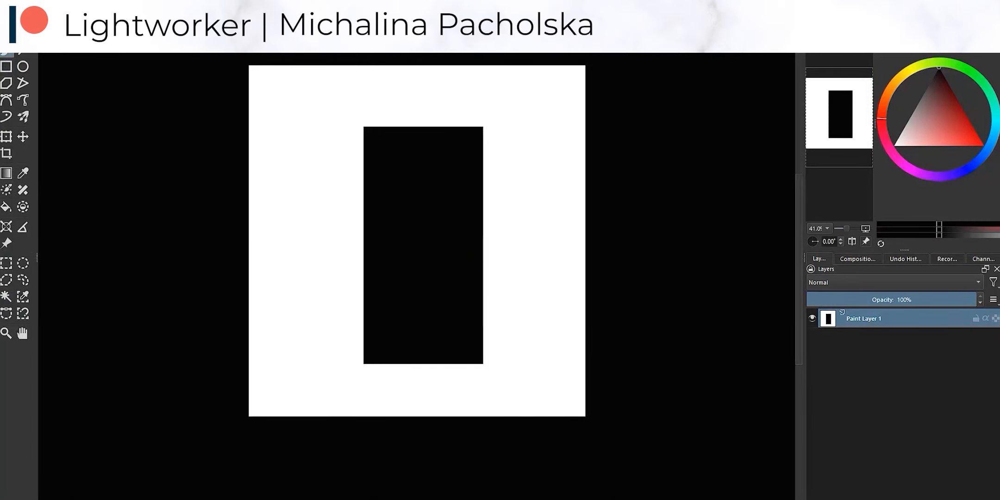
left_click_drag(479, 113, 433, 134)
key("ctrl+z")
mouse_move(471, 125)
left_mouse_down()
mouse_move(399, 128)
mouse_move(398, 119)
left_mouse_up()
key("ctrl+z")
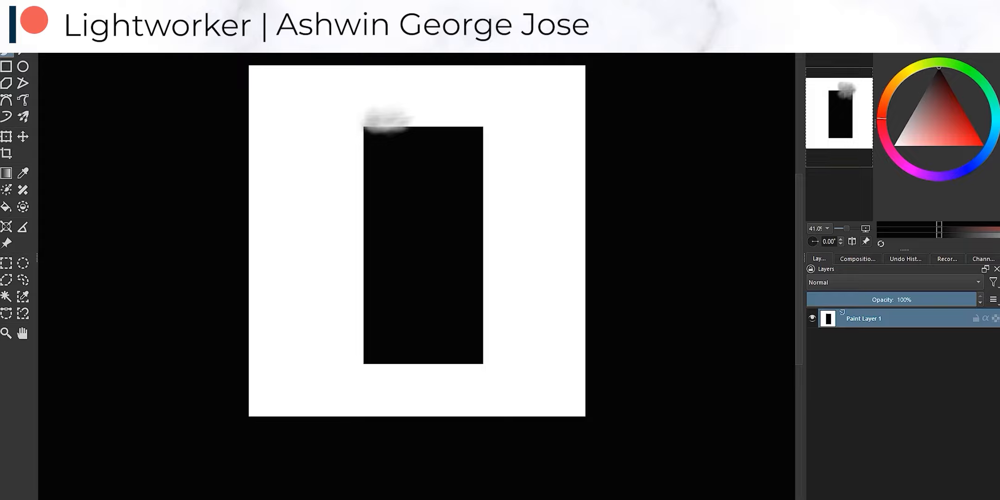
key("ctrl+z")
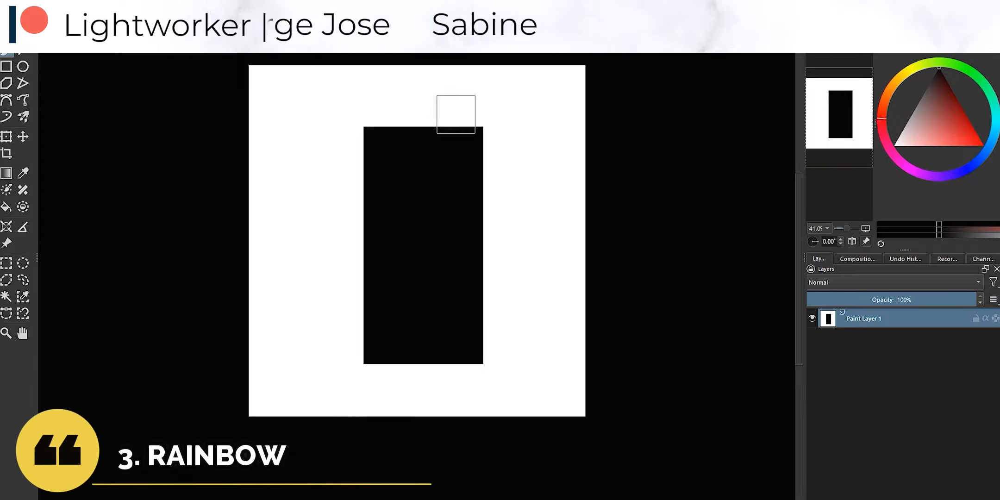
Smudge the top end of the black rectangle into a soft fade and rotate the layer 180 degrees
mouse_move(477, 126)
left_mouse_down()
mouse_move(419, 126)
mouse_move(475, 122)
left_mouse_up()
mouse_move(388, 132)
left_mouse_down()
mouse_move(435, 139)
mouse_move(421, 185)
left_mouse_up()
key("ctrl+t")
left_click_drag(615, 295, 218, 186)
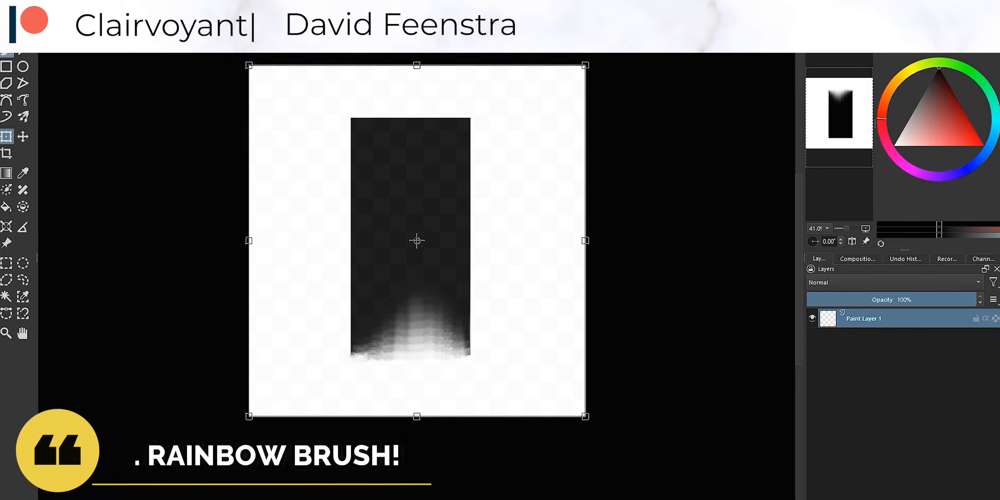
scroll(555, 311, "down", 1)
key("b")
key("ctrl+t")
left_click(66, 4)
left_click(105, 133)
key("Escape")
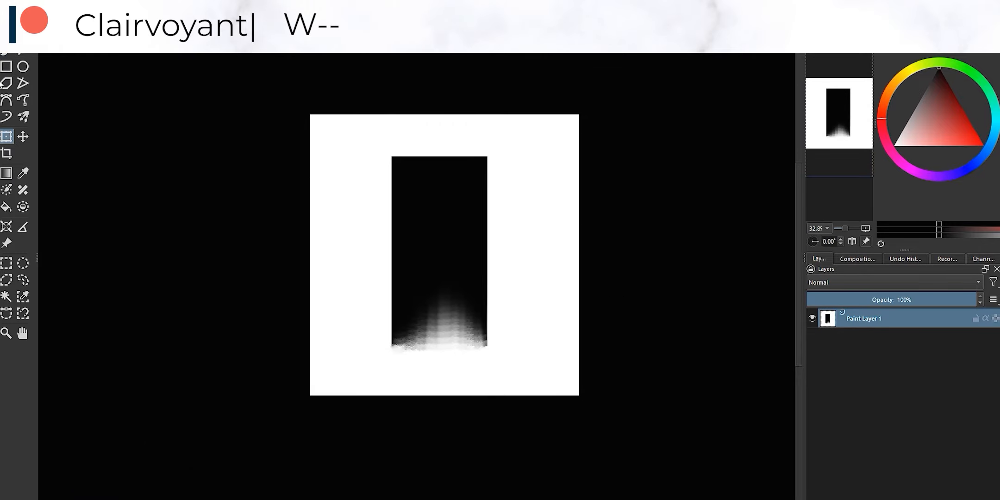
Stamp the faded rectangle as a predefined brush tip named rainbow base
key("F5")
left_click(74, 257)
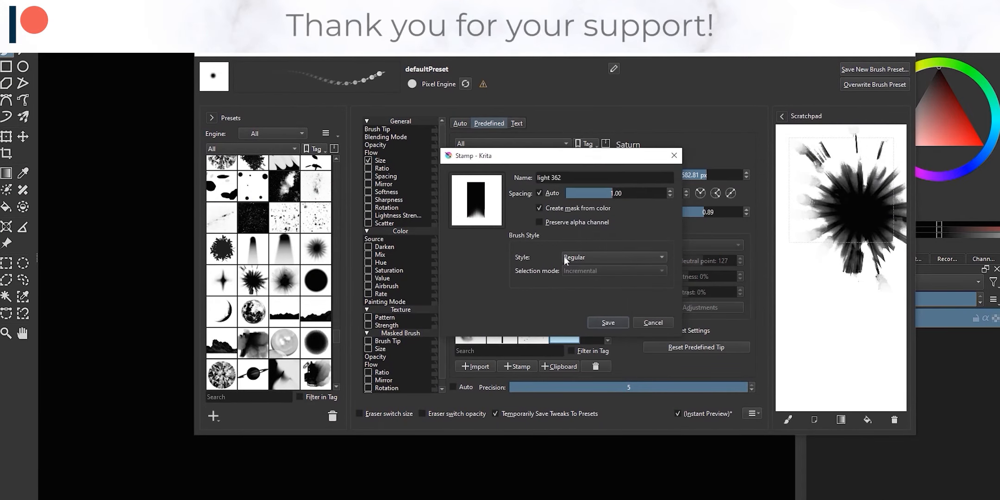
triple_click(609, 178)
type("aurora")
left_click(607, 323)
left_click(421, 129)
Clear the scratchpad, set the rainbow base tip's spacing to 0.05 and paint test strokes beside the rectangle
left_click(894, 420)
left_click(678, 212)
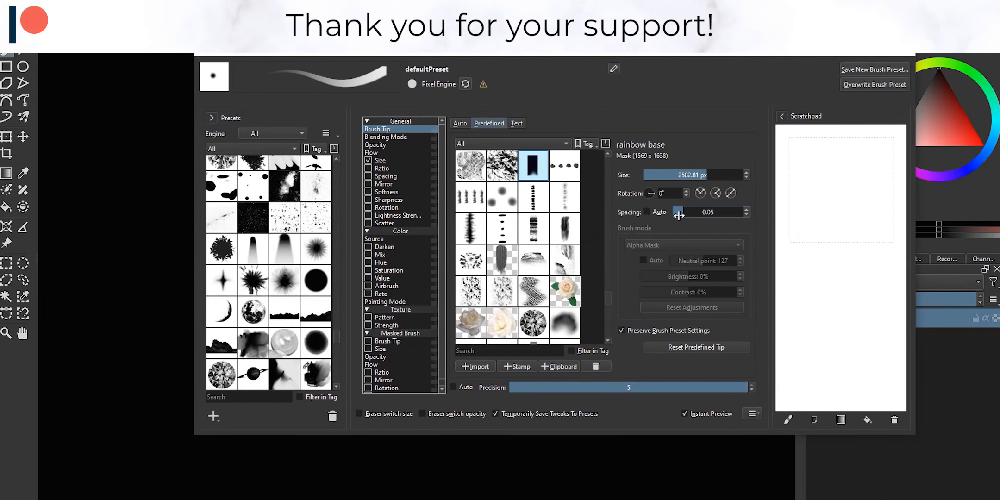
left_click(376, 144)
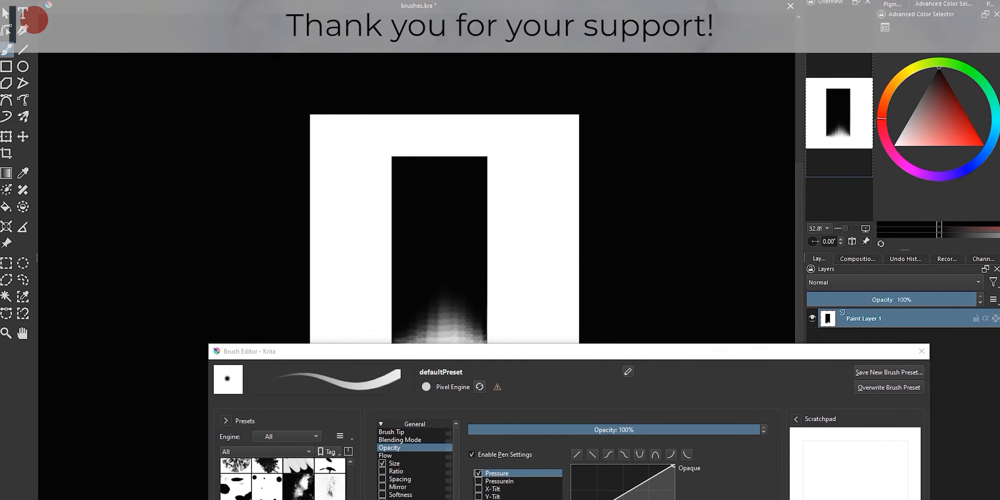
left_click_drag(532, 153, 518, 287)
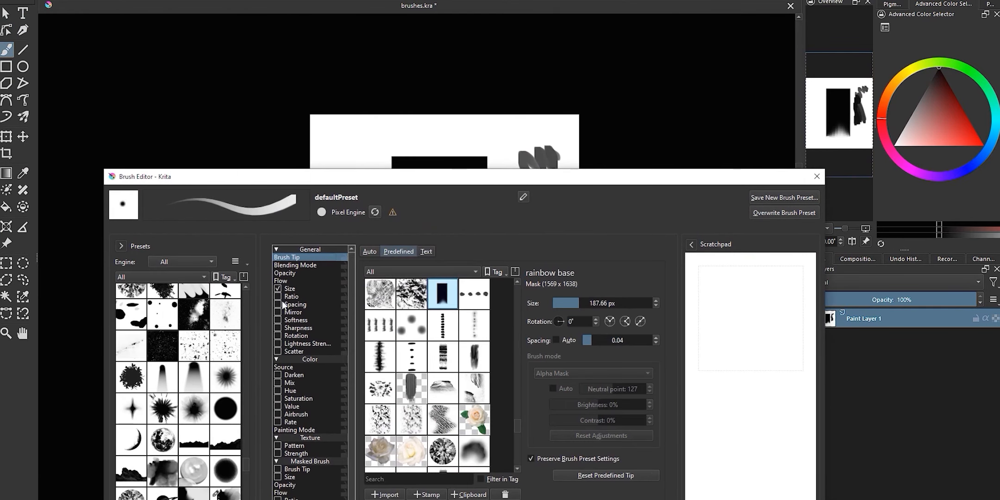
Enable the brush's Hue option driven by Distance and paint rainbow-striped test strokes over the grey ones on the canvas
left_click_drag(338, 134, 481, 134)
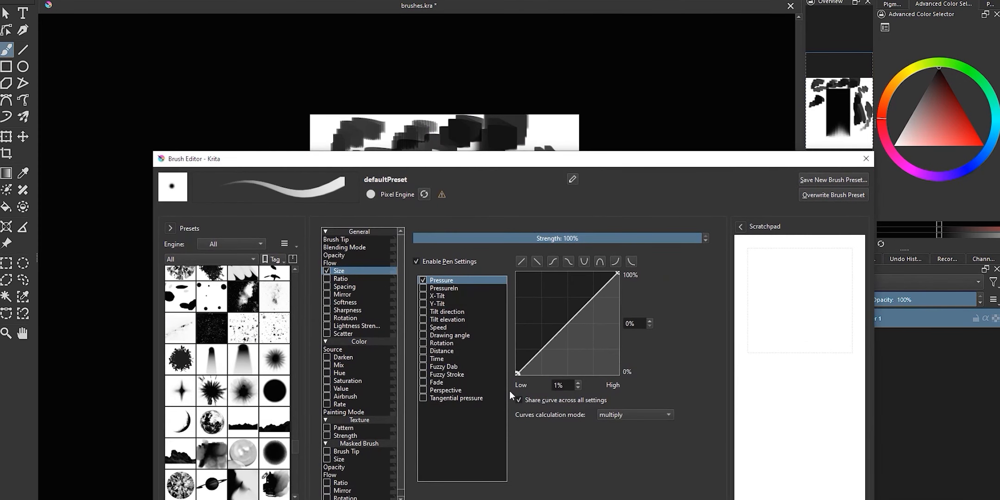
left_click(326, 372)
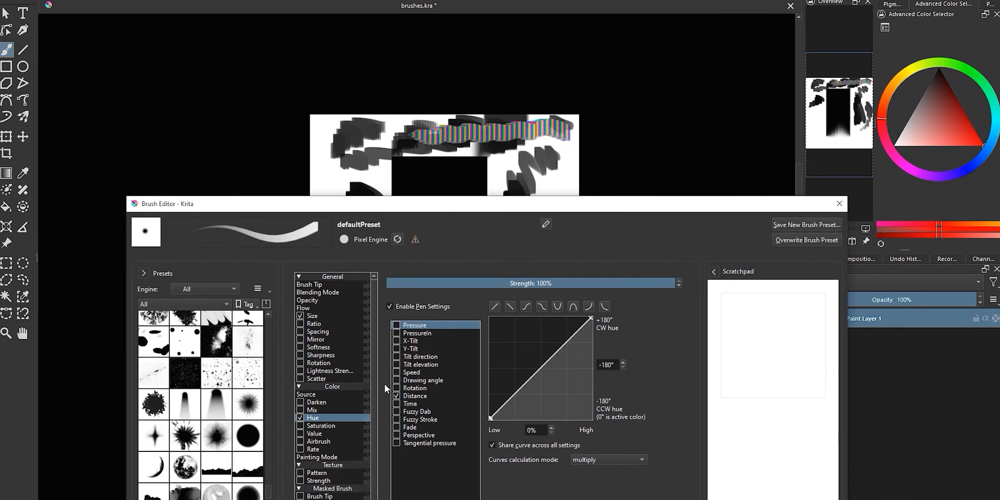
mouse_move(440, 149)
left_mouse_down()
mouse_move(361, 157)
mouse_move(324, 185)
left_mouse_up()
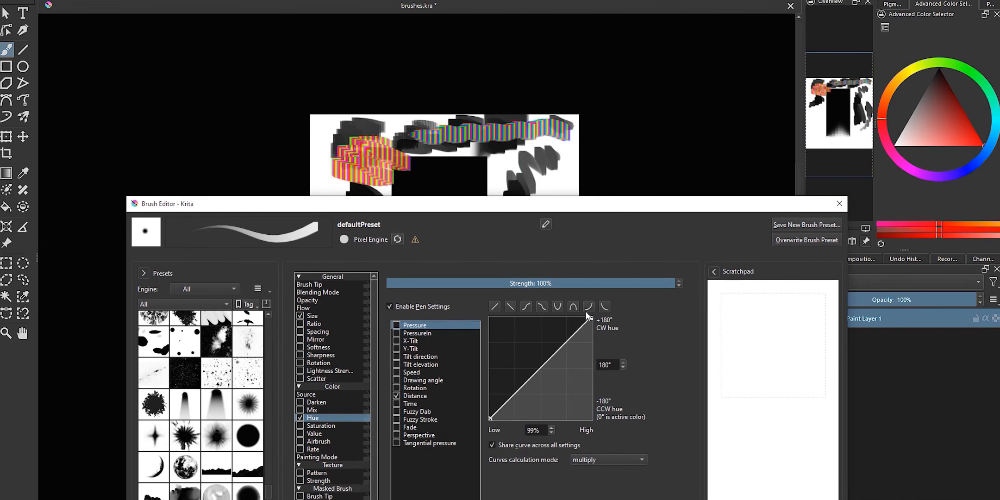
left_click_drag(324, 120, 370, 176)
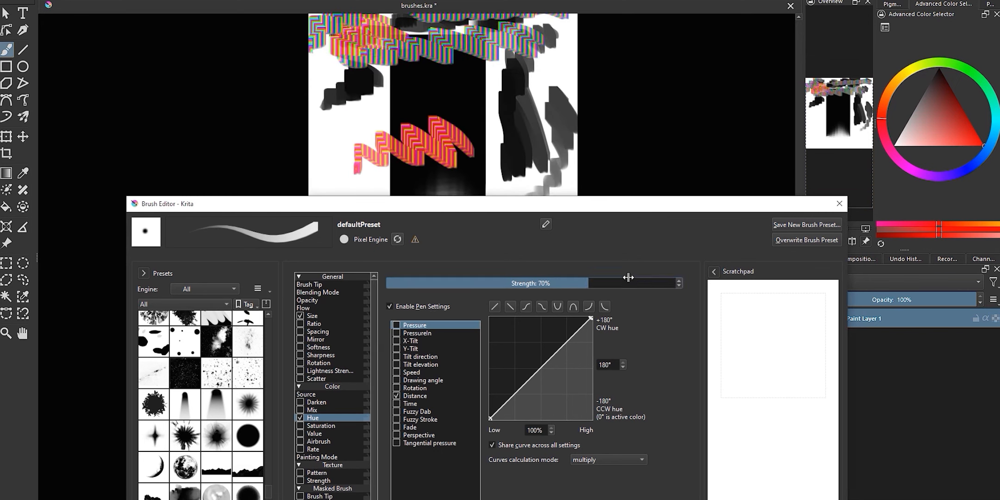
Set the Hue strength to 100%, adjust its Distance curve and return to the brush tip settings
left_click_drag(628, 279, 678, 280)
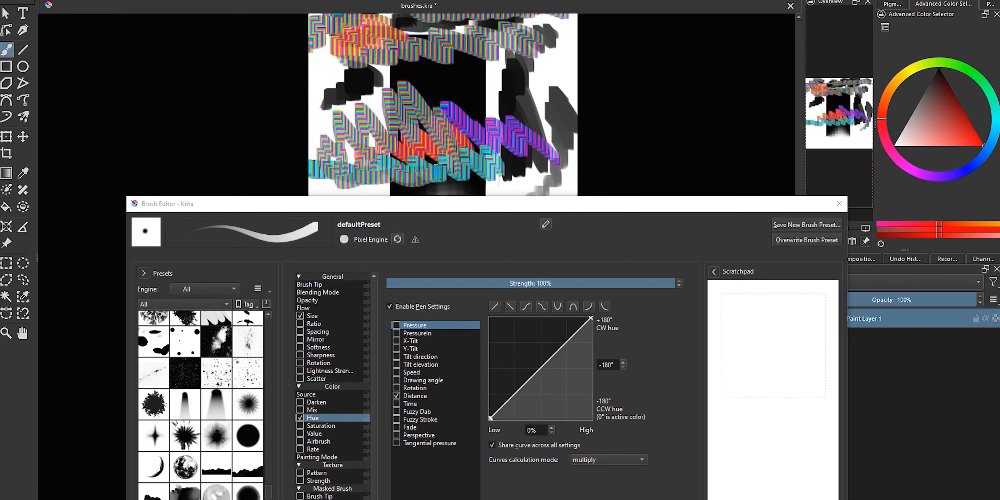
left_click_drag(590, 367, 569, 316)
left_click(309, 284)
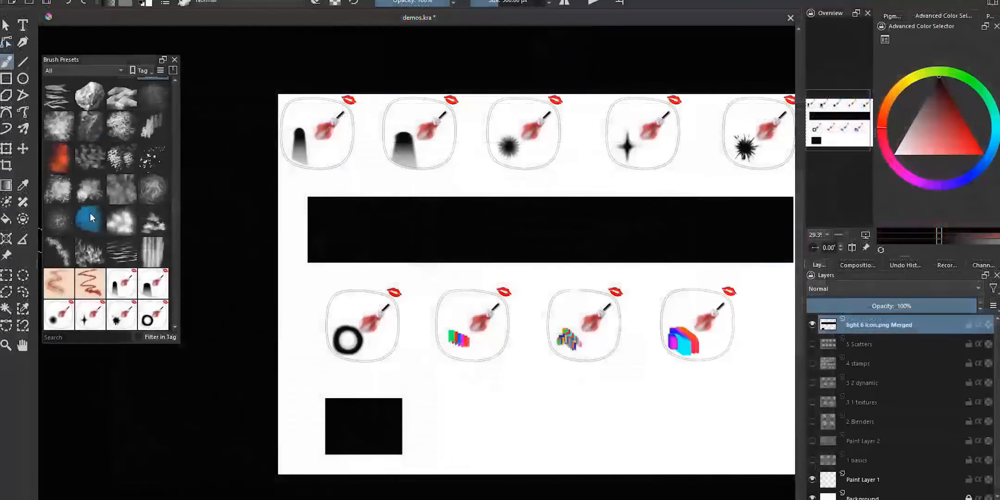
Demonstrate the narrow and wide light beam presets by stamping each in white side by side on the long black bar
left_click(122, 189)
scroll(371, 224, "up", 2)
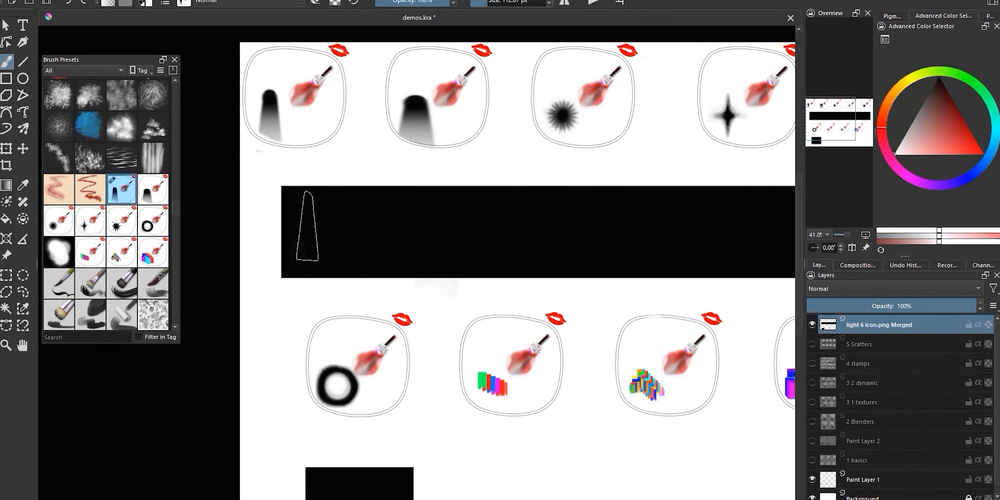
scroll(308, 226, "up", 1)
left_click(301, 229)
left_click(154, 197)
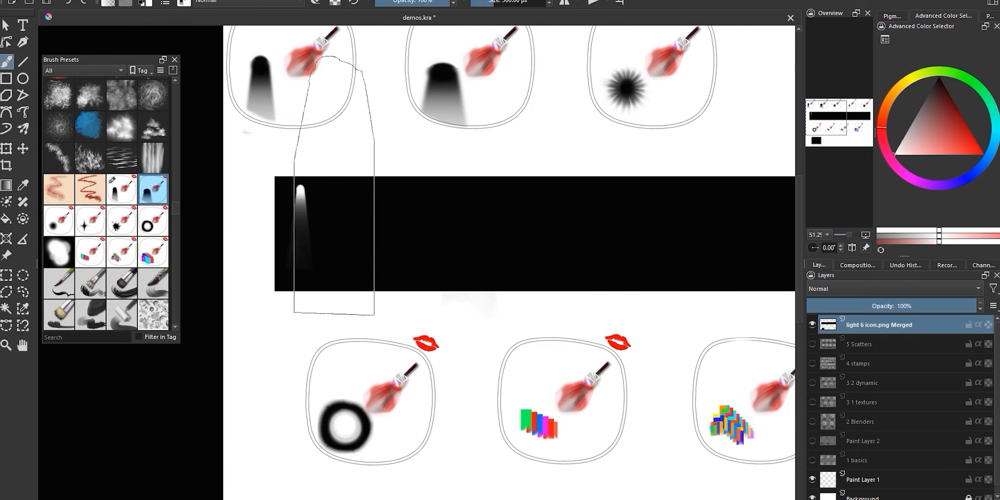
left_click(493, 131)
scroll(339, 223, "down", 1)
key("ctrl+z")
scroll(339, 223, "up", 3)
Stamp the round sunburst preset and the four-point star preset in white beneath their icons on the black bar
left_click(59, 221)
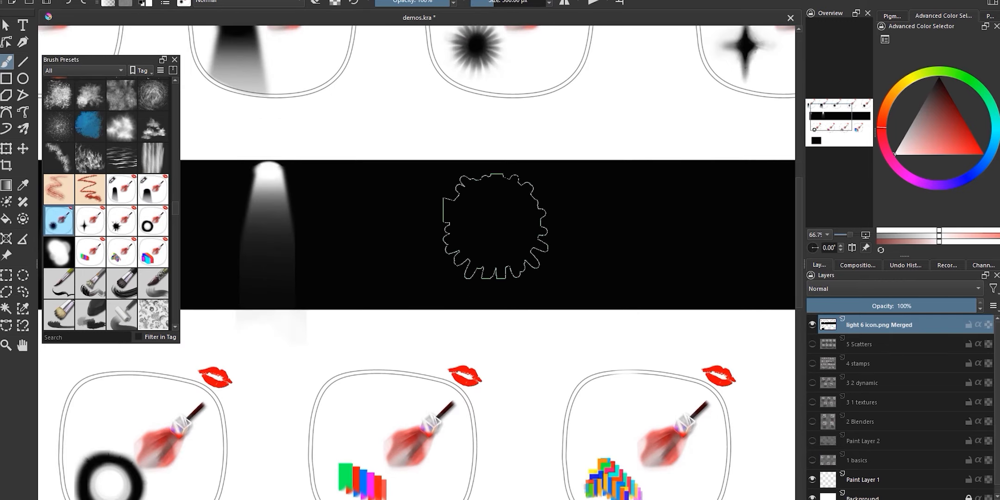
left_click(491, 223)
scroll(283, 217, "down", 1)
scroll(284, 219, "down", 3)
scroll(694, 208, "up", 4)
left_click(90, 221)
left_click(511, 235)
scroll(321, 202, "down", 4)
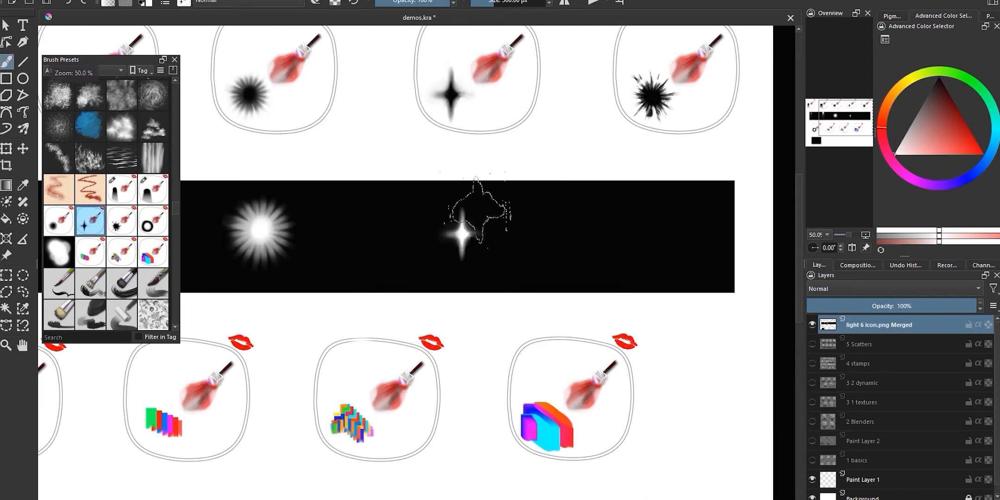
Stamp the spiky burst preset in white beneath its icon near the black bar's right end
scroll(676, 221, "up", 4)
left_click(131, 222)
left_click(539, 234)
scroll(722, 183, "down", 3)
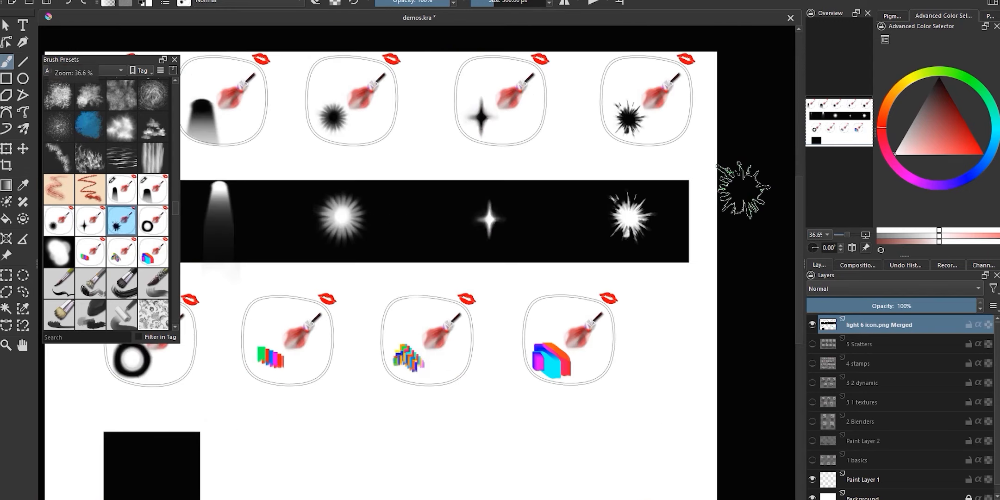
Fill the small black rectangle below the ring icon with soft white glow strokes using the ring preset
scroll(324, 255, "up", 2)
left_click(147, 231)
mouse_move(366, 348)
left_mouse_down()
mouse_move(331, 344)
mouse_move(343, 382)
mouse_move(383, 364)
left_mouse_up()
scroll(316, 330, "up", 1)
left_click_drag(313, 333, 303, 376)
scroll(272, 271, "down", 1)
scroll(270, 273, "down", 1)
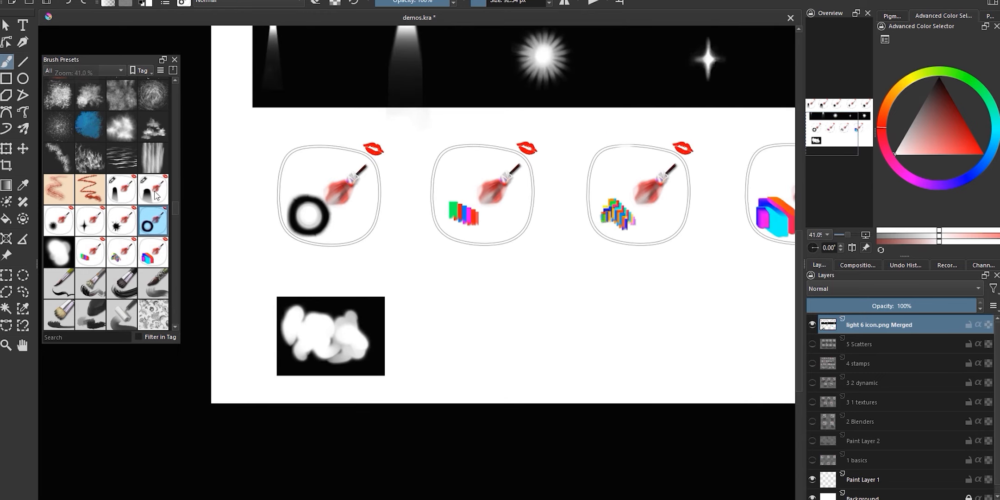
Paint a multicoloured sample with each of the three rainbow presets in the white area beneath their icons
left_click(90, 251)
left_click_drag(493, 297, 463, 343)
left_click(121, 252)
left_click_drag(601, 287, 648, 370)
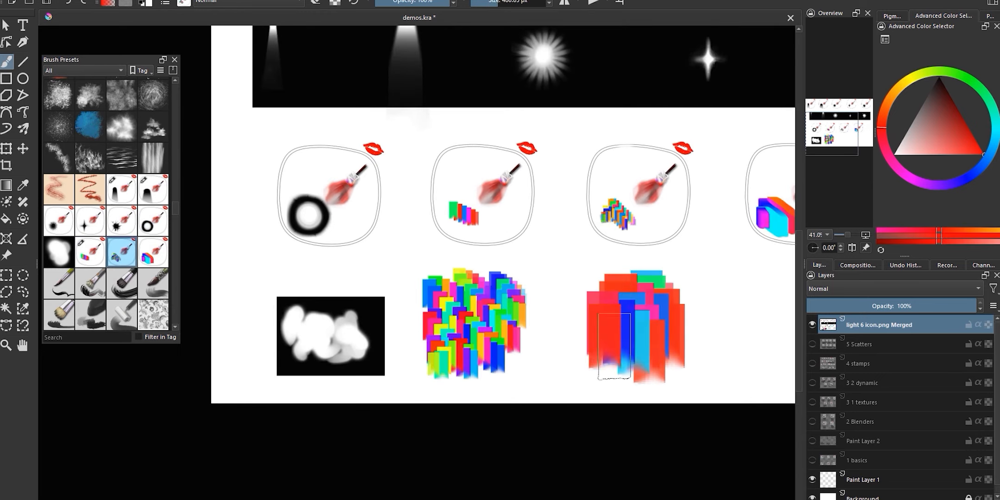
left_click(153, 251)
left_click_drag(592, 287, 509, 393)
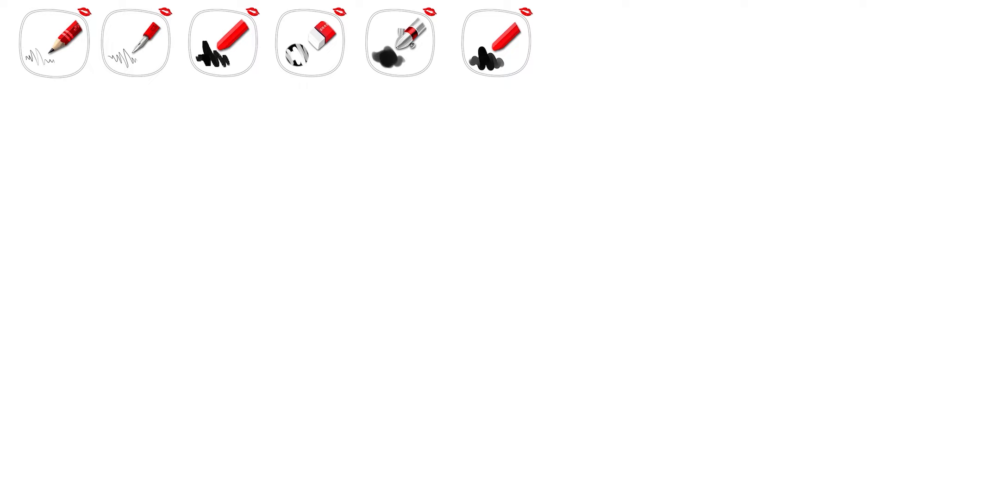